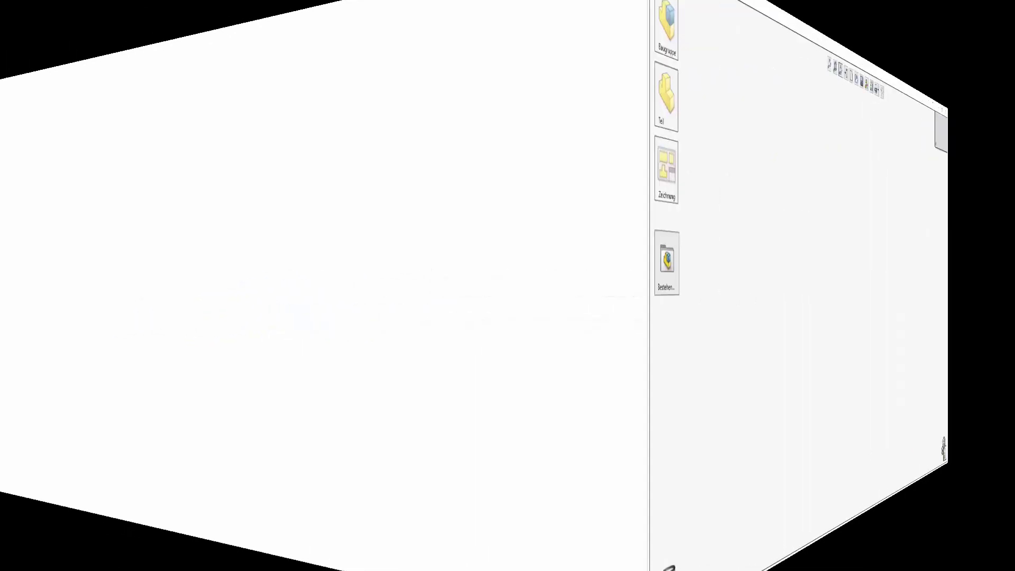
Step: Place a new assembly on the canvas and name it Universal Joint
drag(34, 66, 537, 146)
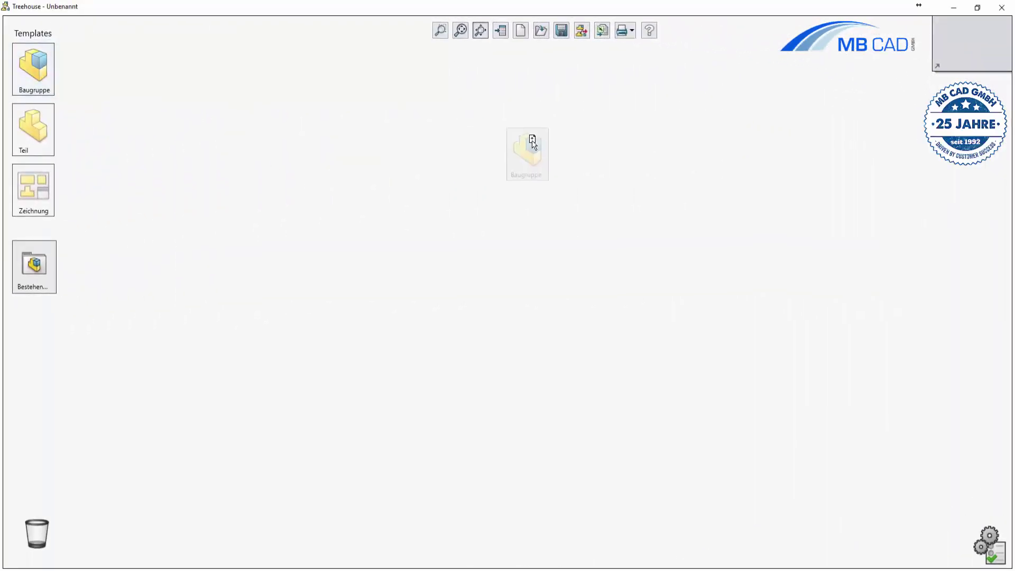
click(537, 139)
text(Universal Joint)
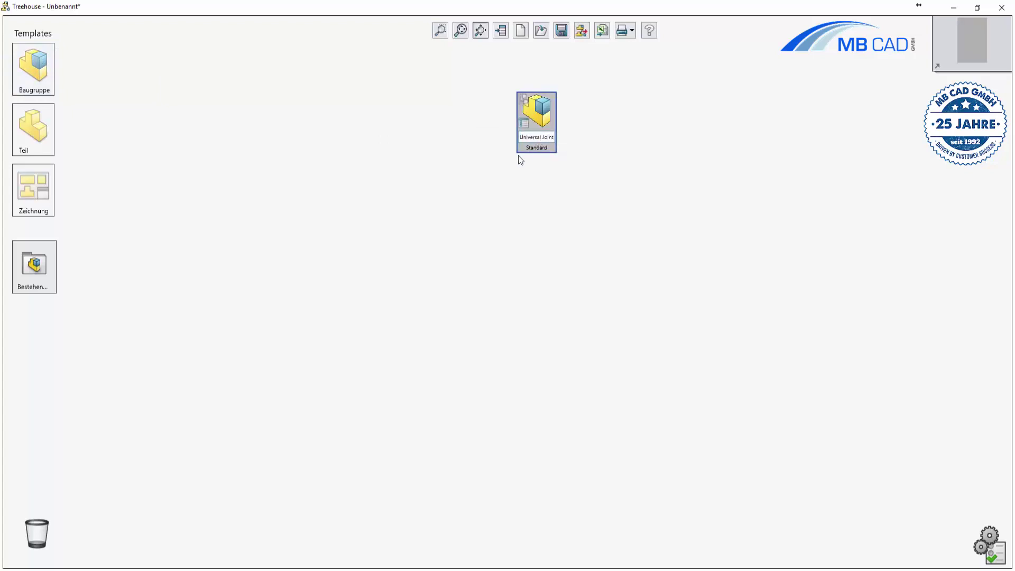
click(477, 182)
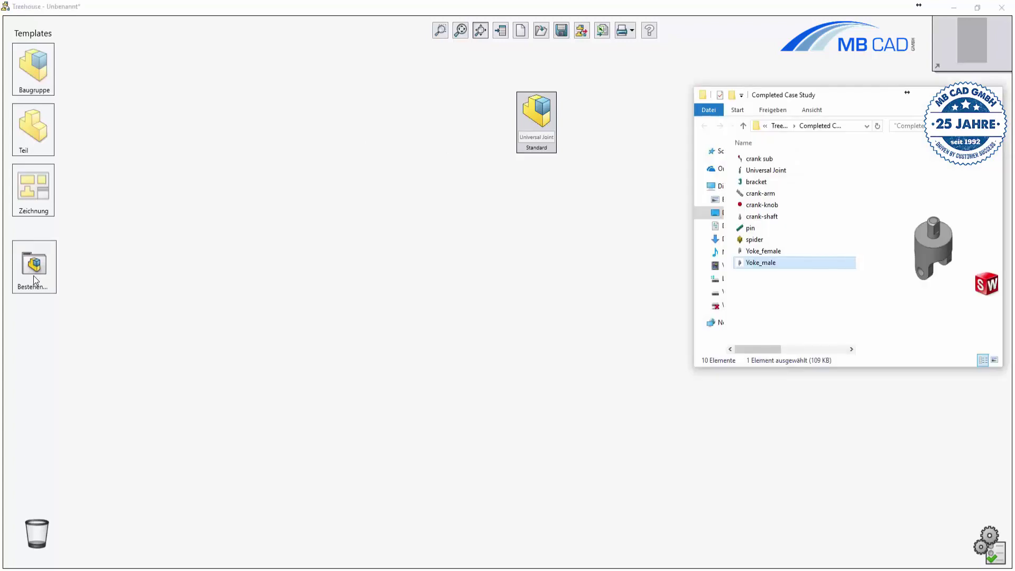
Step: Add crank sub, bracket, Yoke_female, Yoke_male and a new blank part under Universal Joint
drag(761, 158, 722, 173)
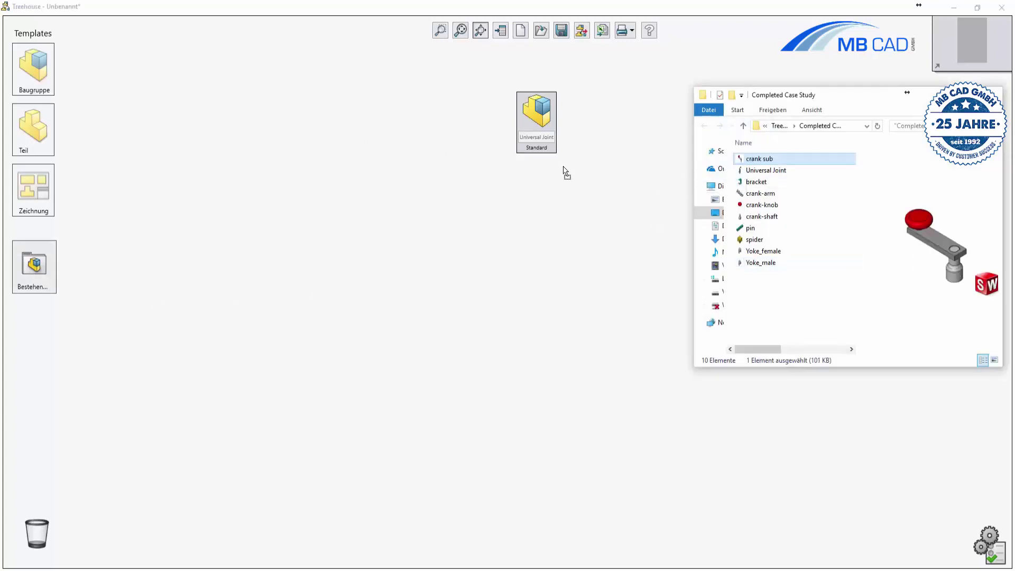
drag(566, 173, 541, 149)
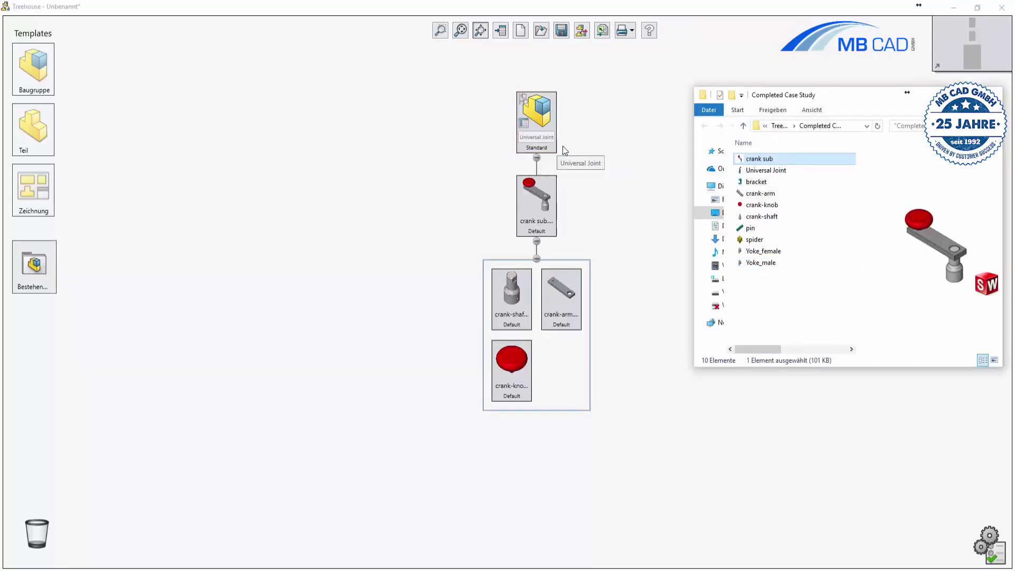
drag(756, 182, 553, 151)
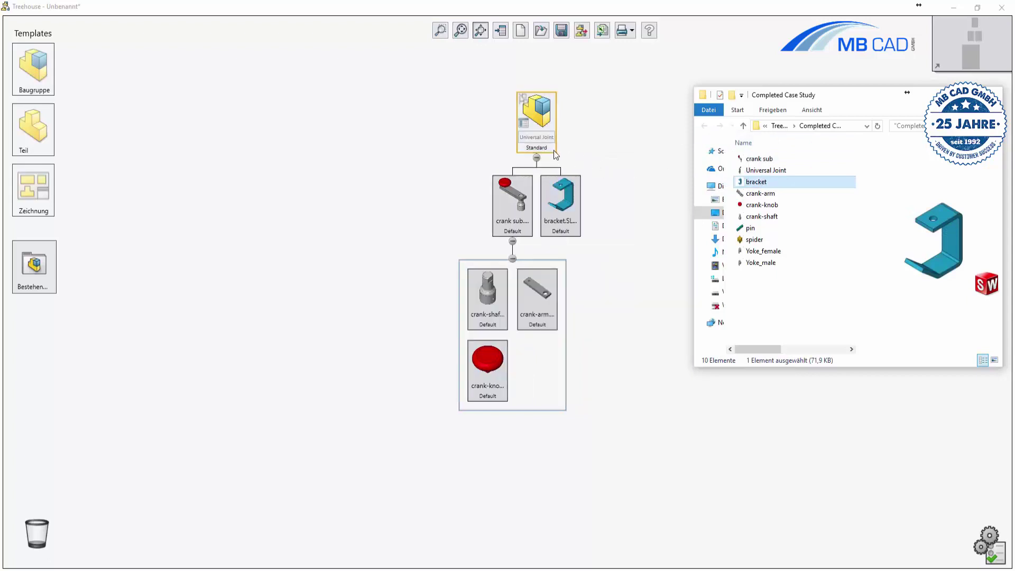
drag(763, 251, 548, 149)
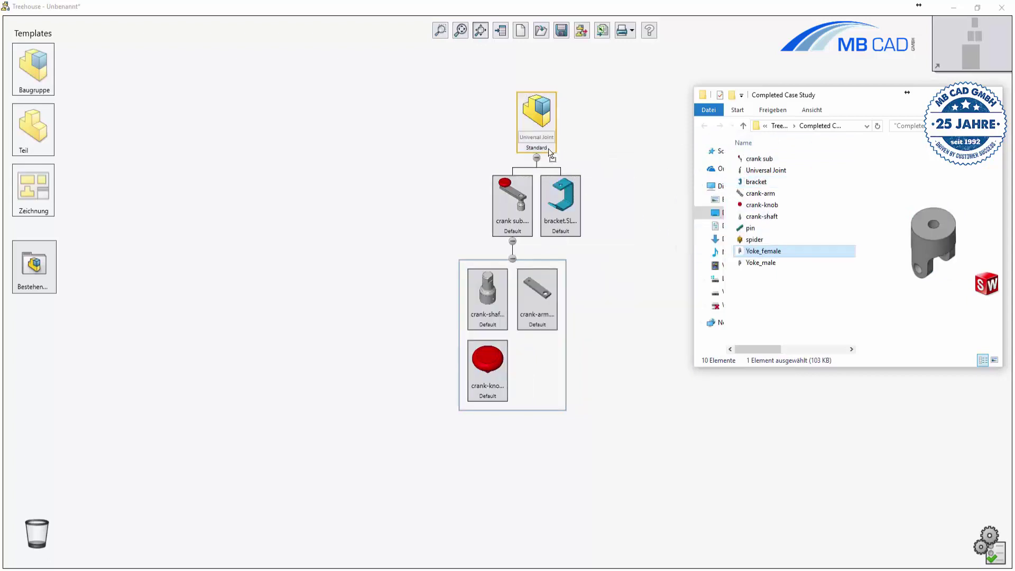
drag(762, 263, 556, 150)
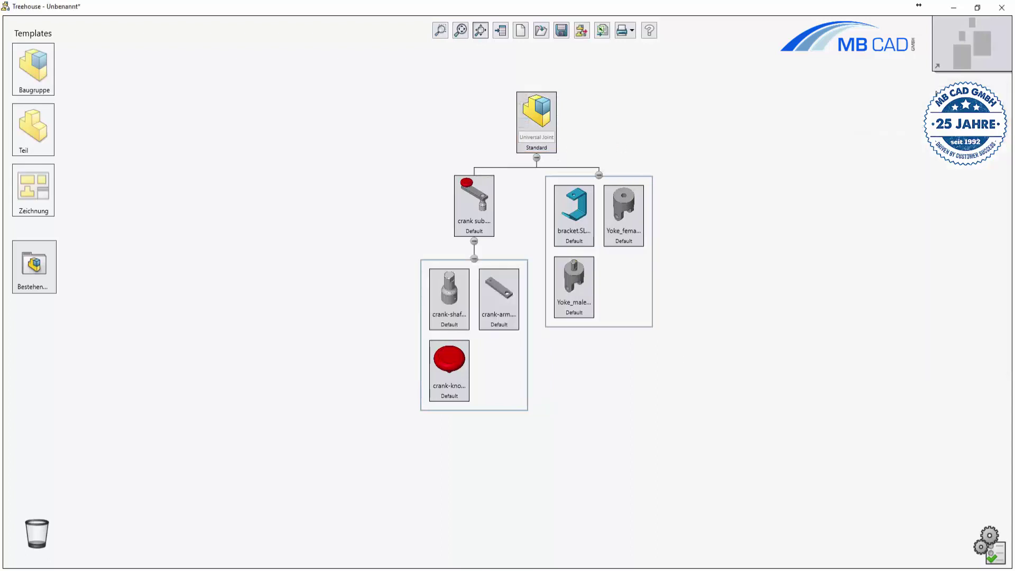
drag(50, 148, 550, 153)
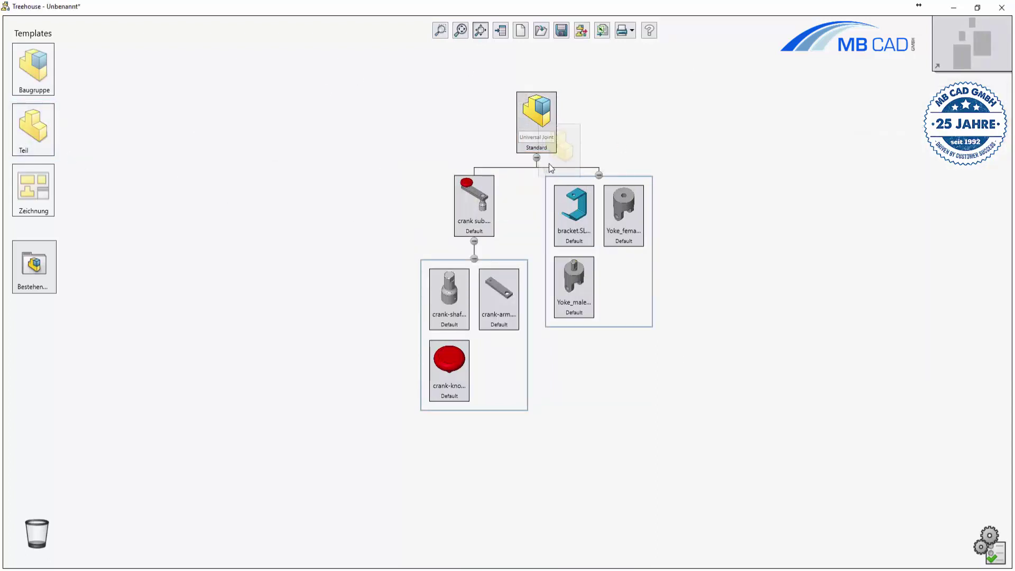
Step: Add a Spider part with article number 123456, then add another new part
drag(550, 153, 627, 300)
text(Spider)
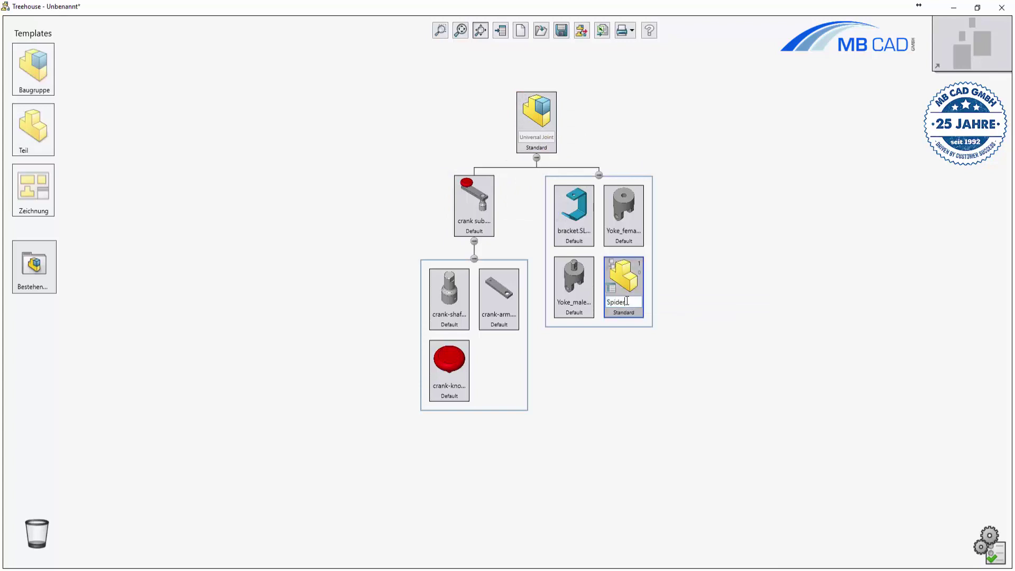
key(Return)
double_click(611, 287)
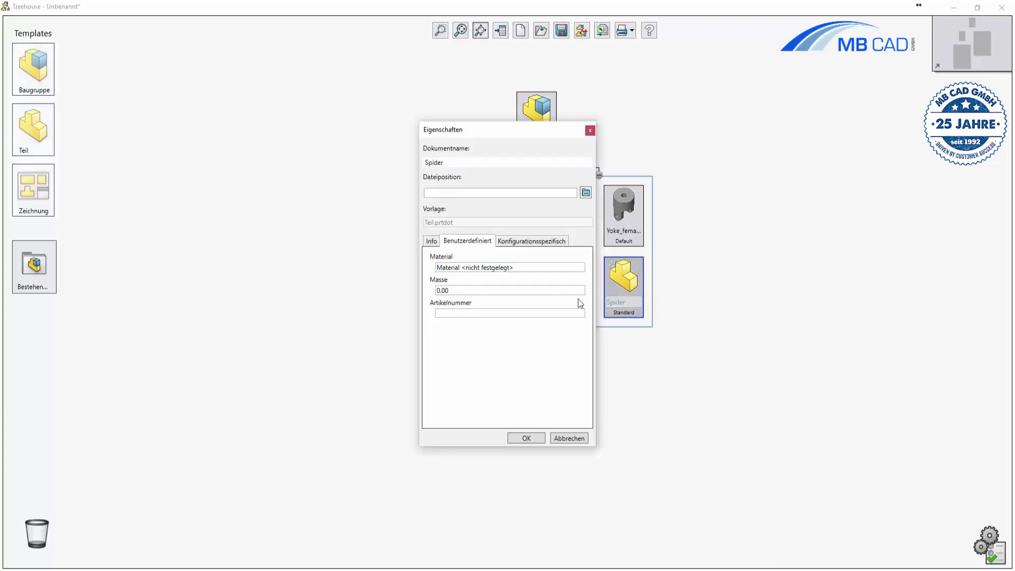
click(481, 313)
click(531, 438)
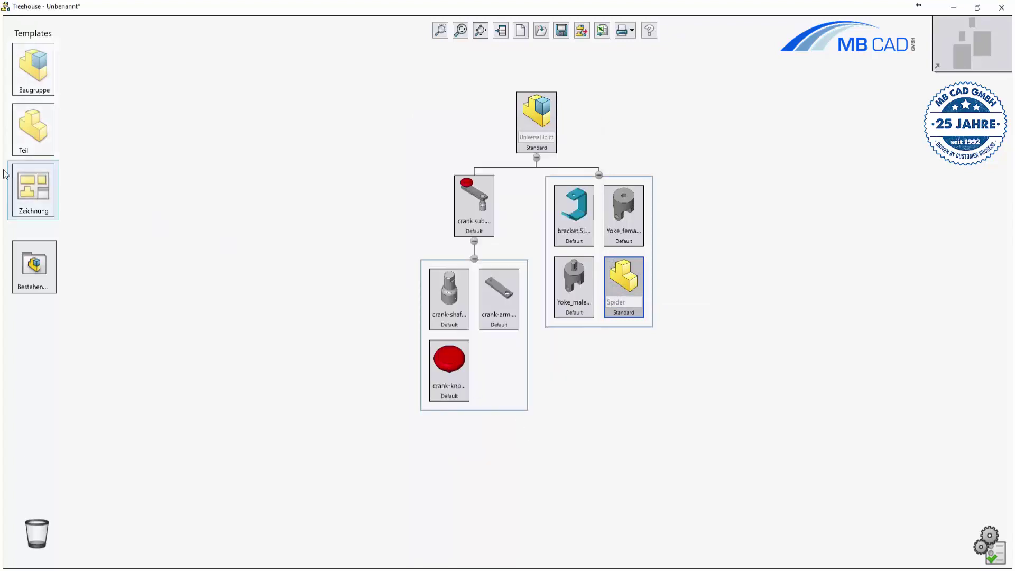
drag(32, 127, 554, 154)
text(Pin)
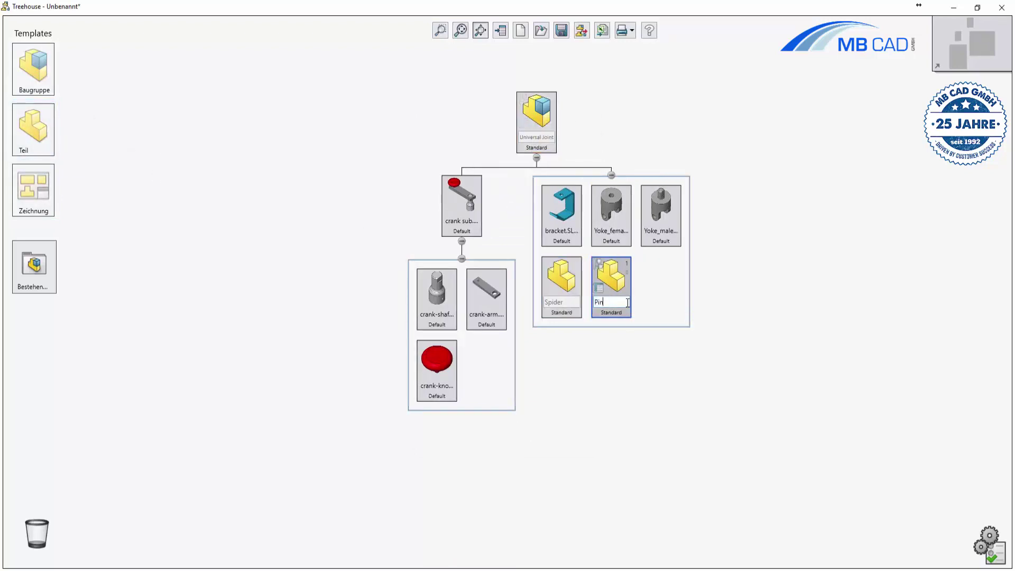
Step: Name the new part Pin and give it short and long configurations
key(Return)
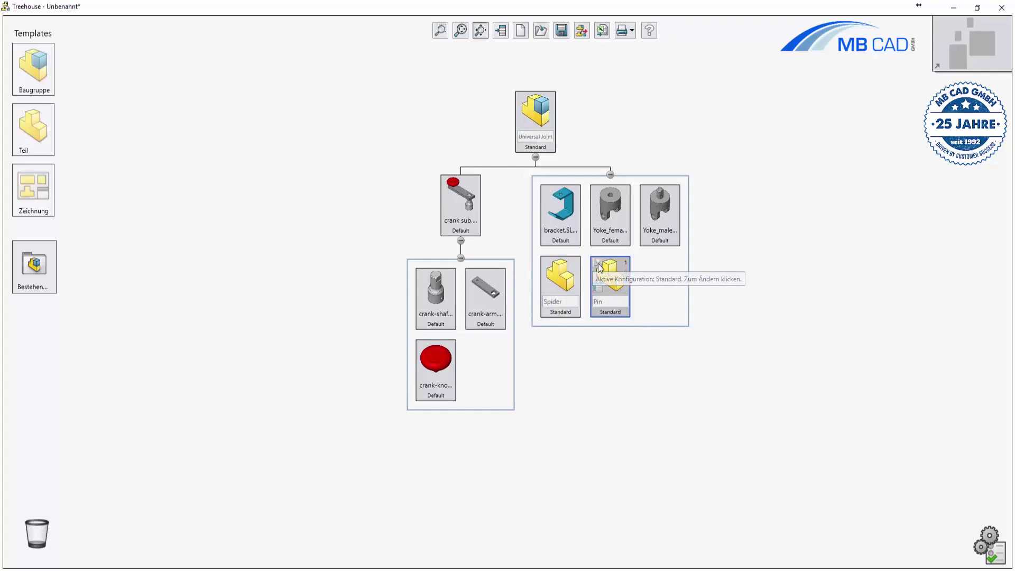
click(596, 272)
click(576, 276)
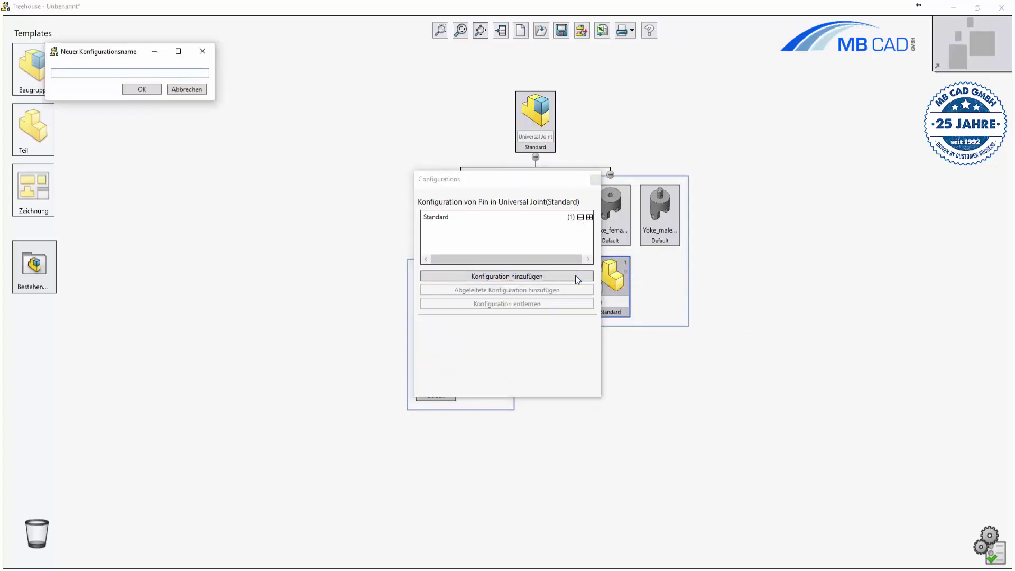
text(short)
key(Return)
click(576, 276)
text(long)
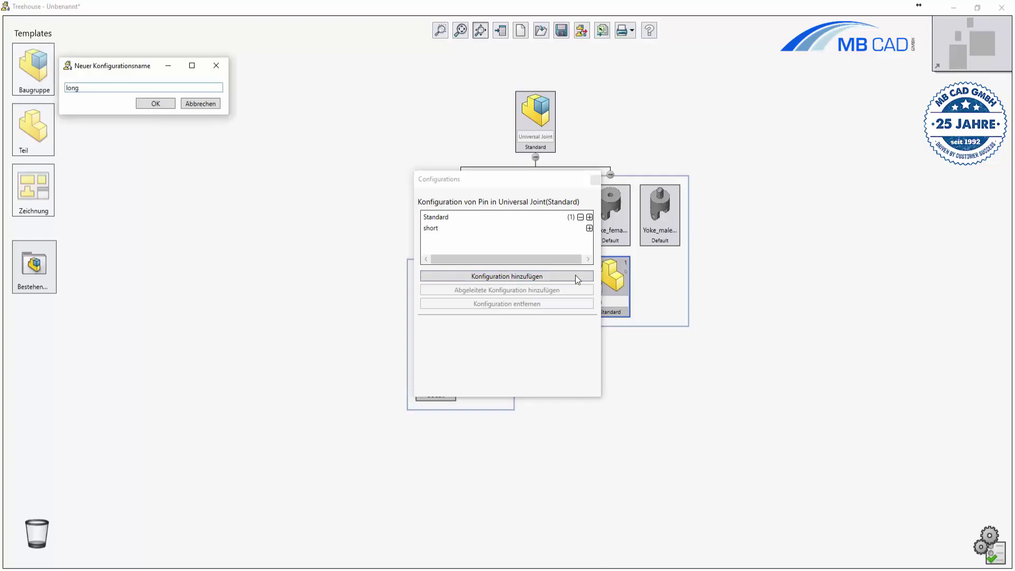
key(Return)
Step: Replace Standard with short and add a long Pin instance
click(473, 219)
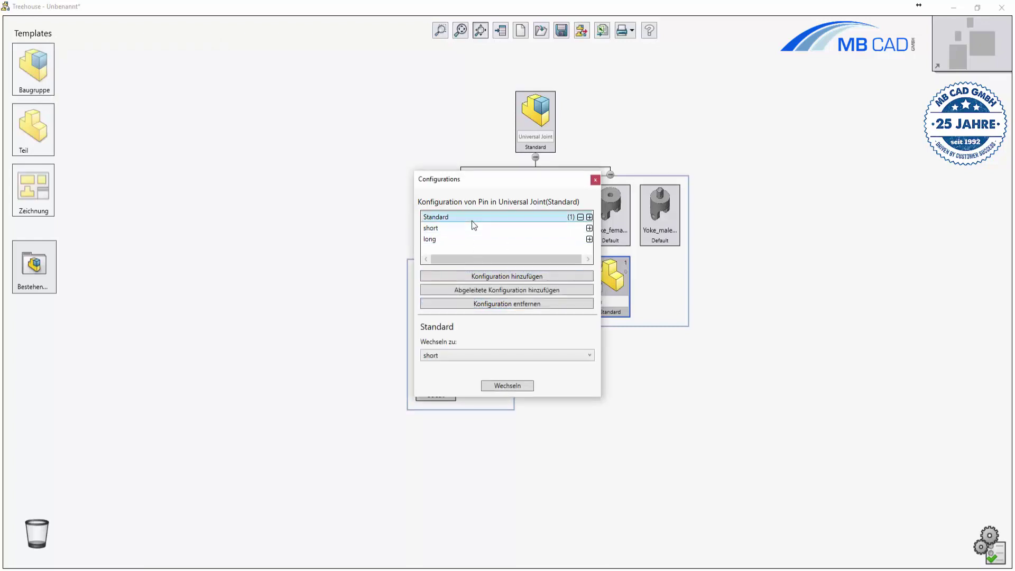
click(533, 305)
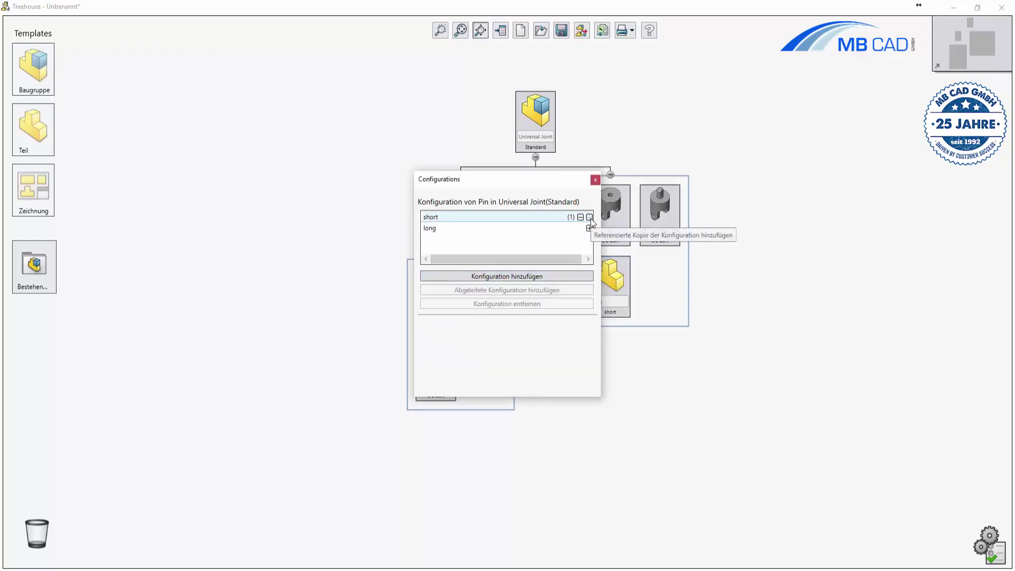
click(590, 229)
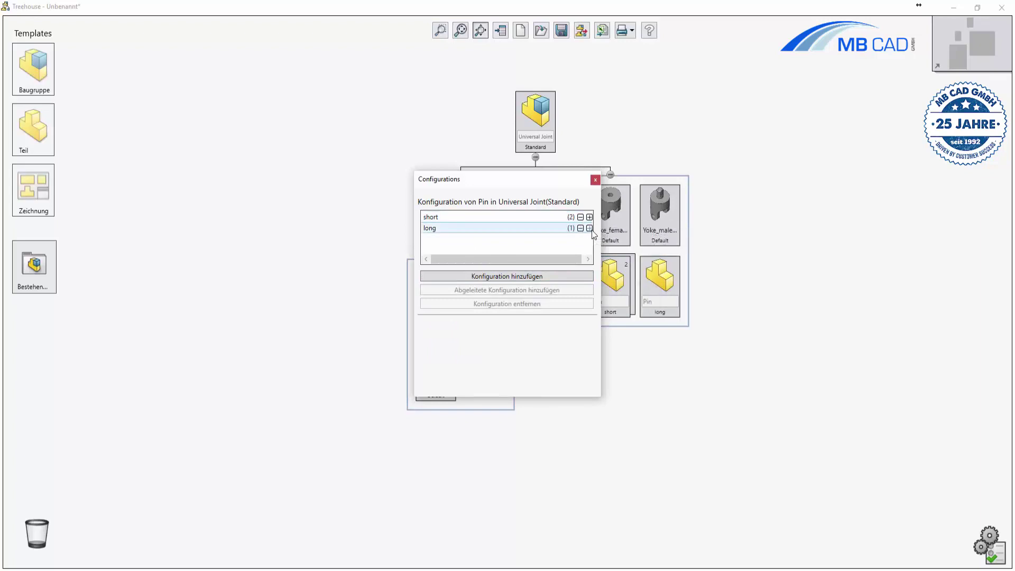
click(595, 181)
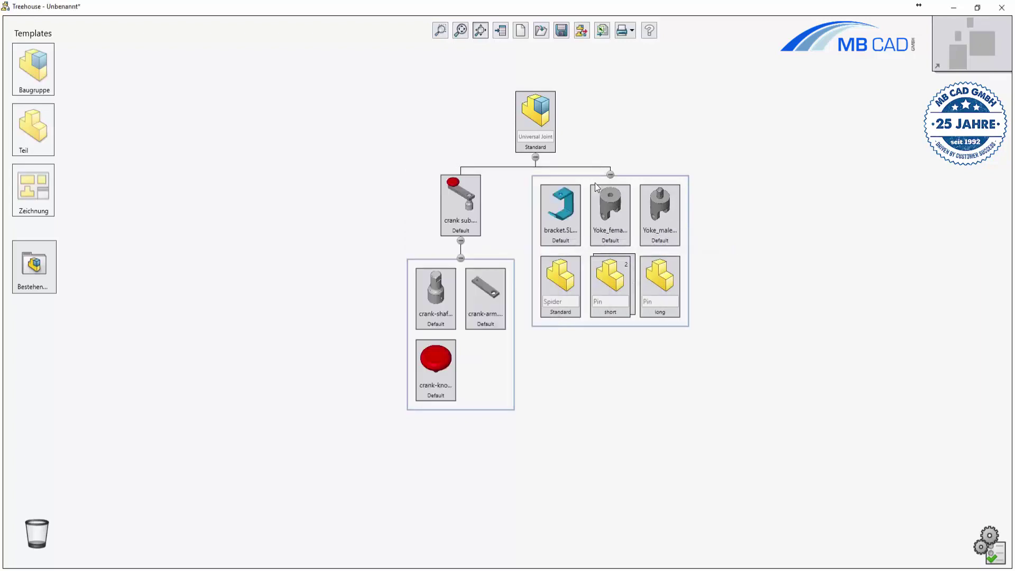
Step: Attach Zeichnung1 to Universal Joint and Zeichnung2 to crank sub, collapsing both drawing panels
drag(34, 190, 549, 114)
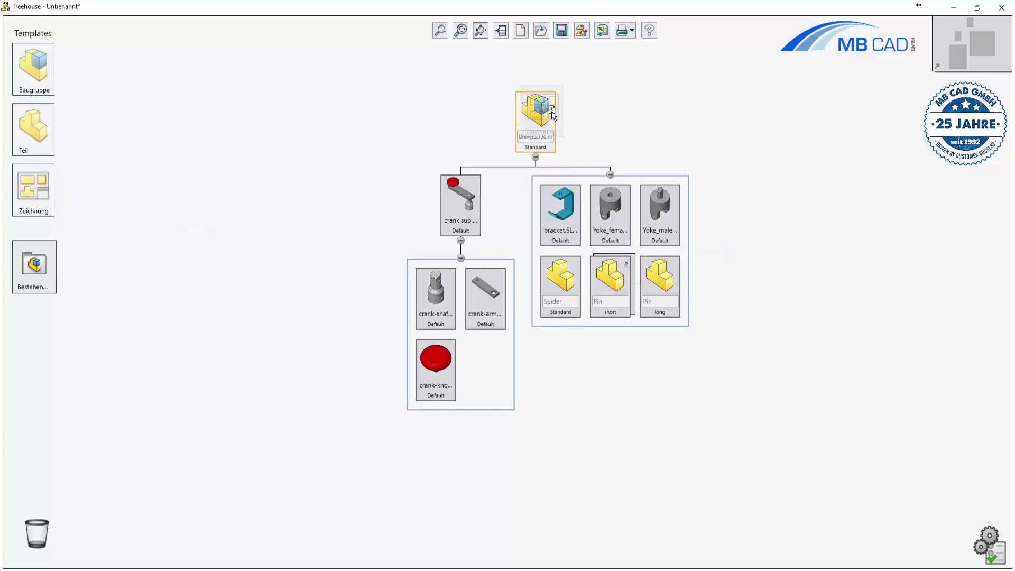
drag(33, 189, 477, 196)
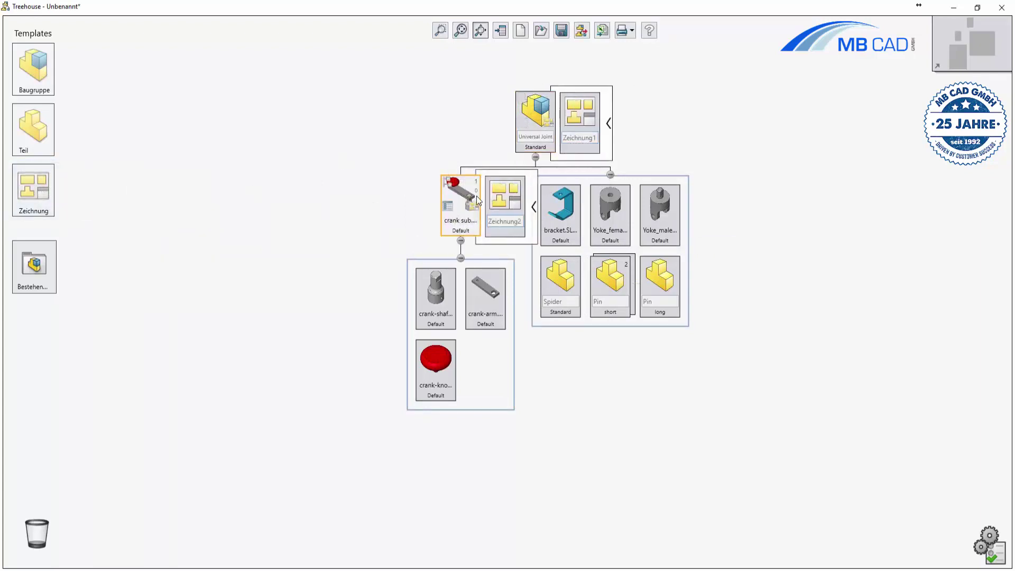
click(610, 124)
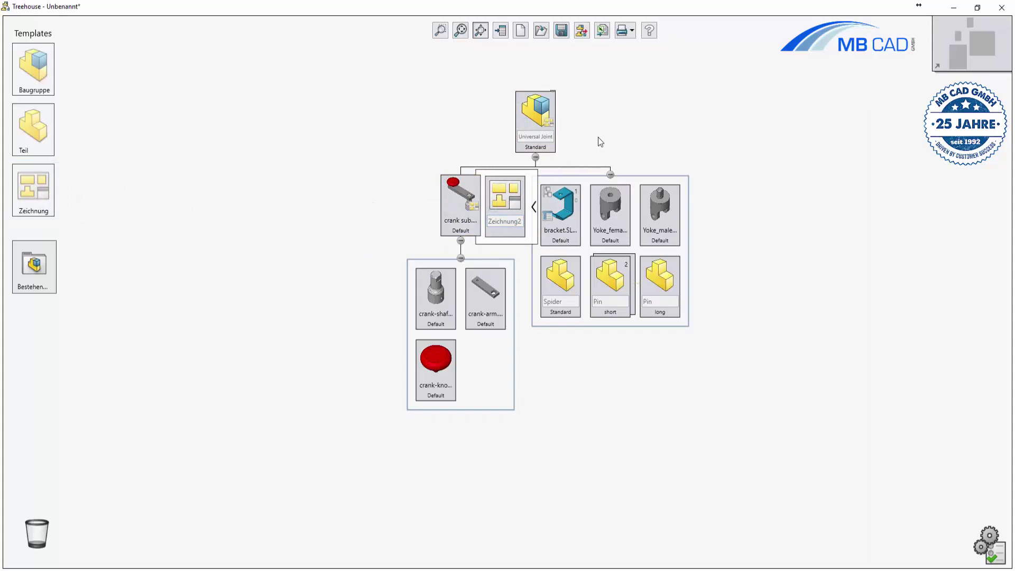
click(534, 206)
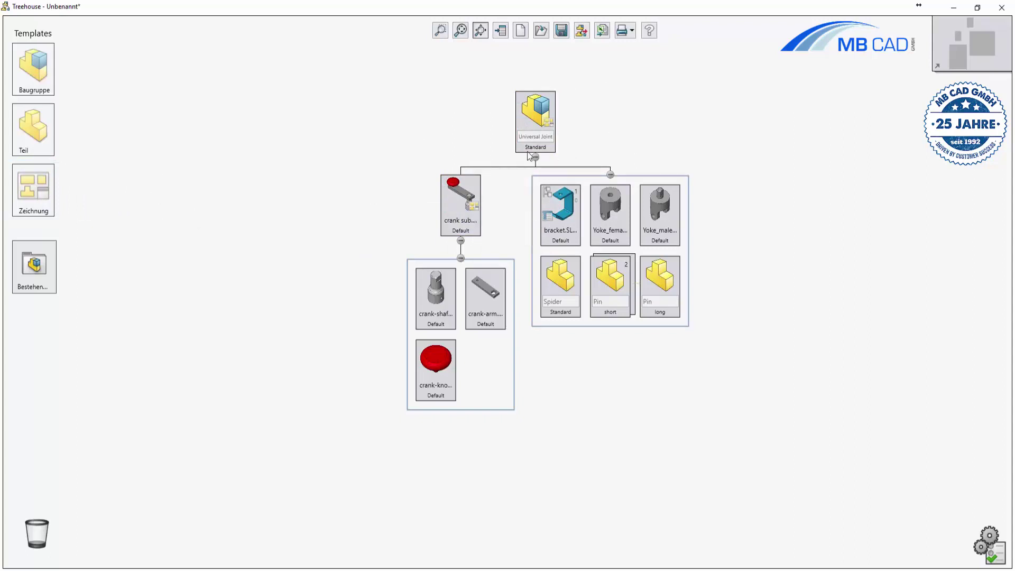
Step: Expand the Universal Joint document table and set target folders for the assembly and both drawings
click(501, 31)
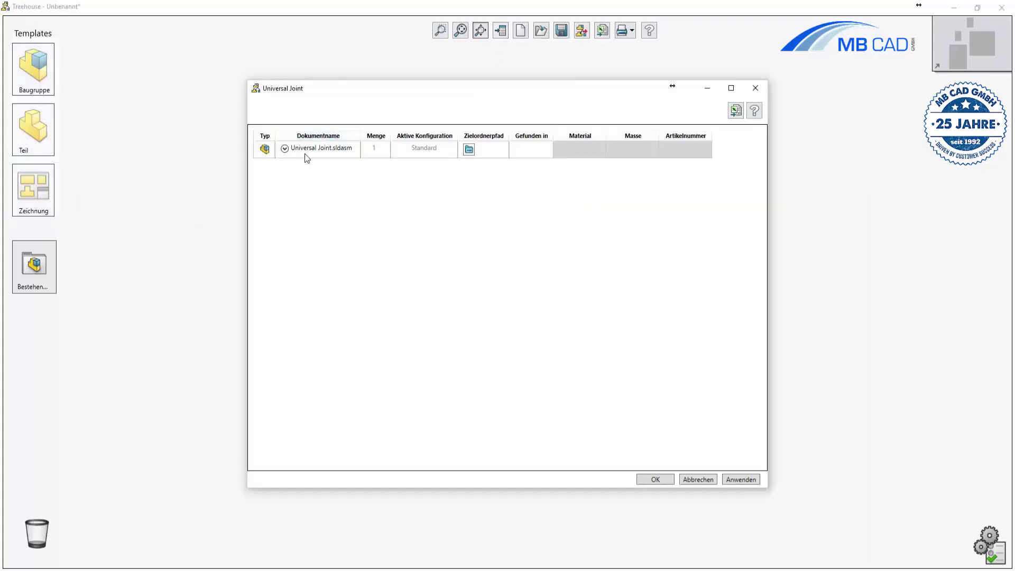
click(285, 149)
click(290, 184)
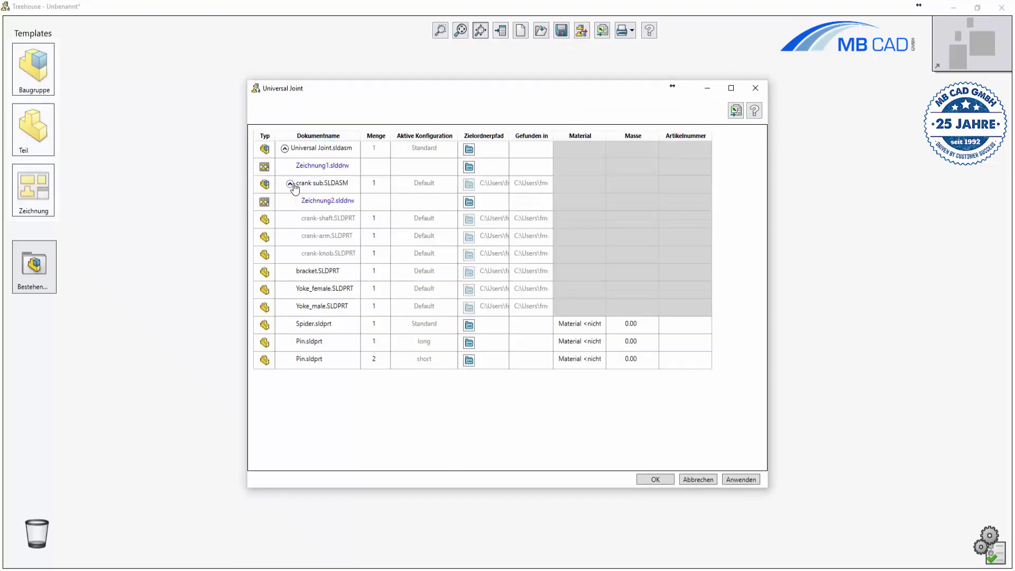
click(469, 149)
click(653, 375)
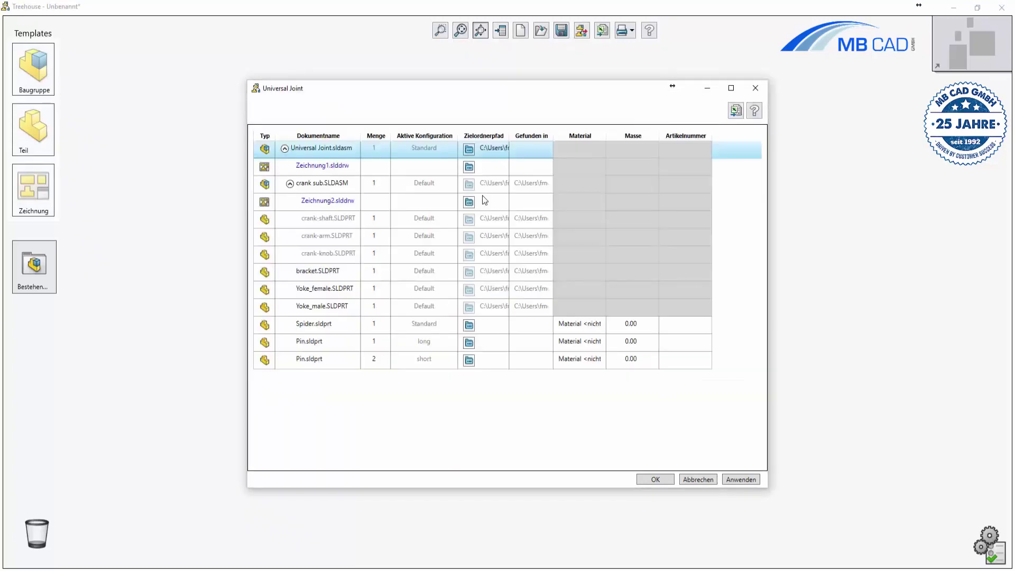
click(469, 166)
click(652, 375)
click(469, 202)
click(652, 375)
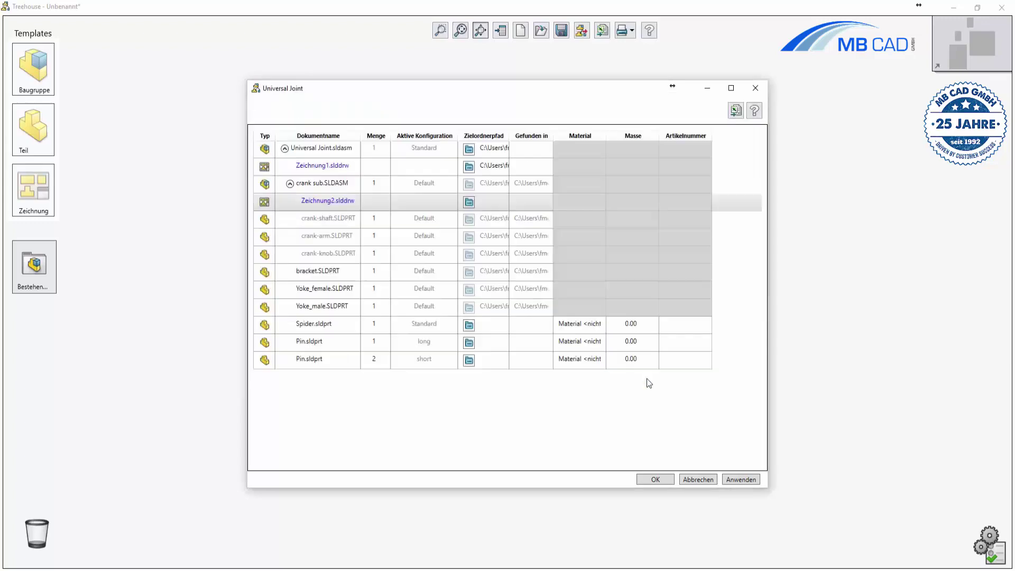
Step: Set target folders for Spider and both Pins, then apply and confirm the table
click(469, 326)
click(652, 374)
click(469, 343)
click(651, 375)
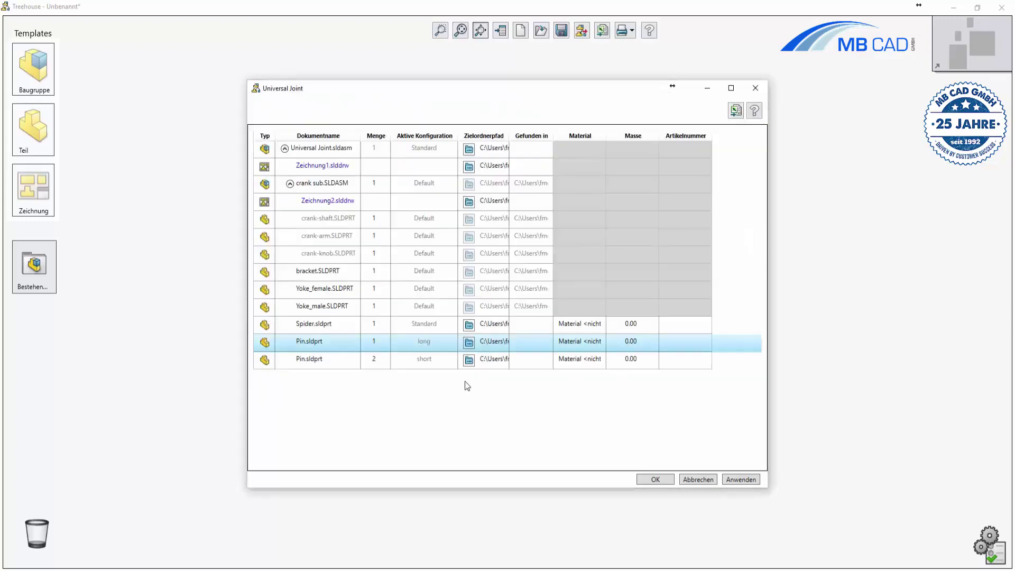
double_click(510, 136)
click(747, 481)
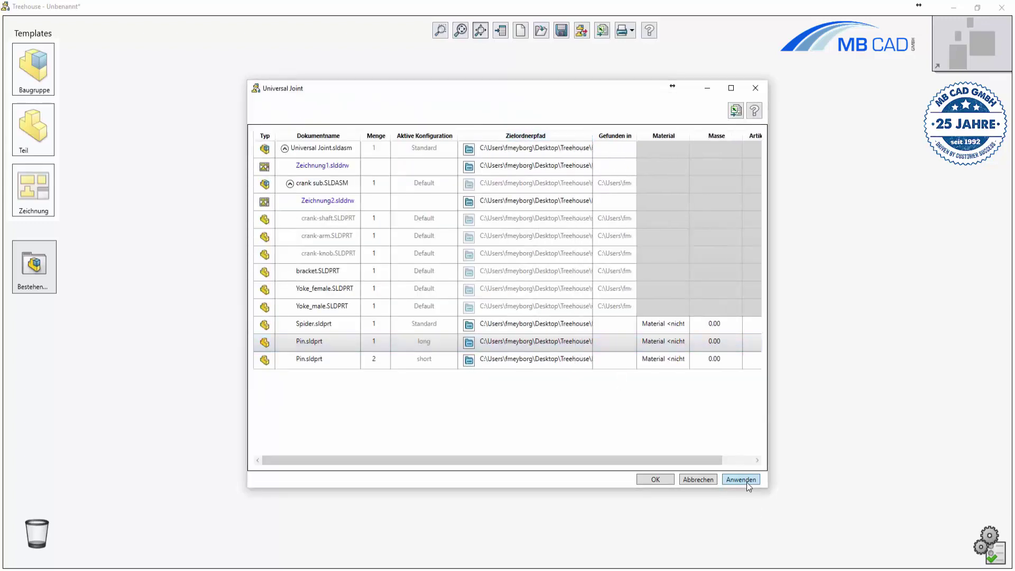
click(656, 480)
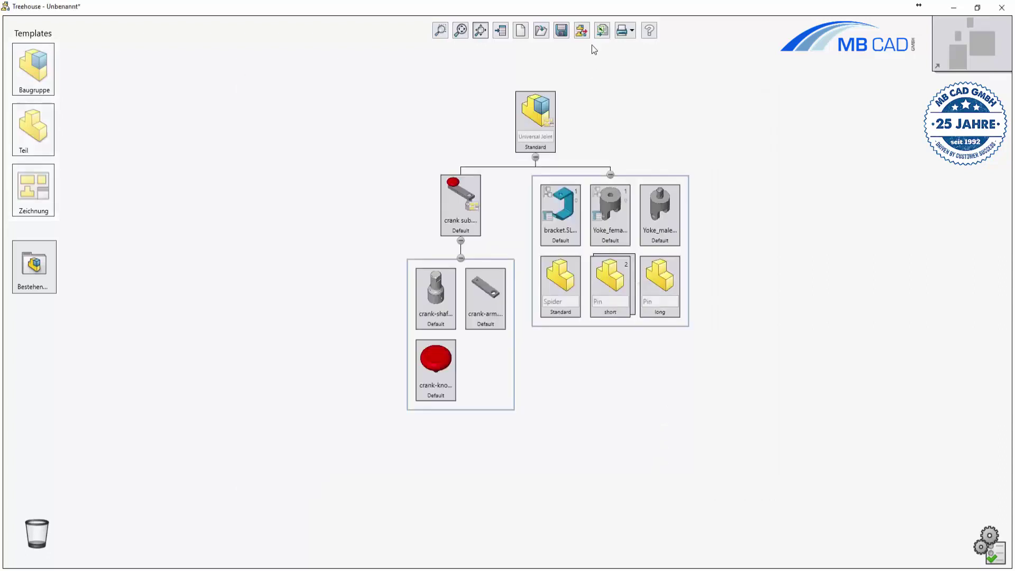
Step: Export Universal Joint to SOLIDWORKS documents in the chosen folder and view the assembly
click(582, 33)
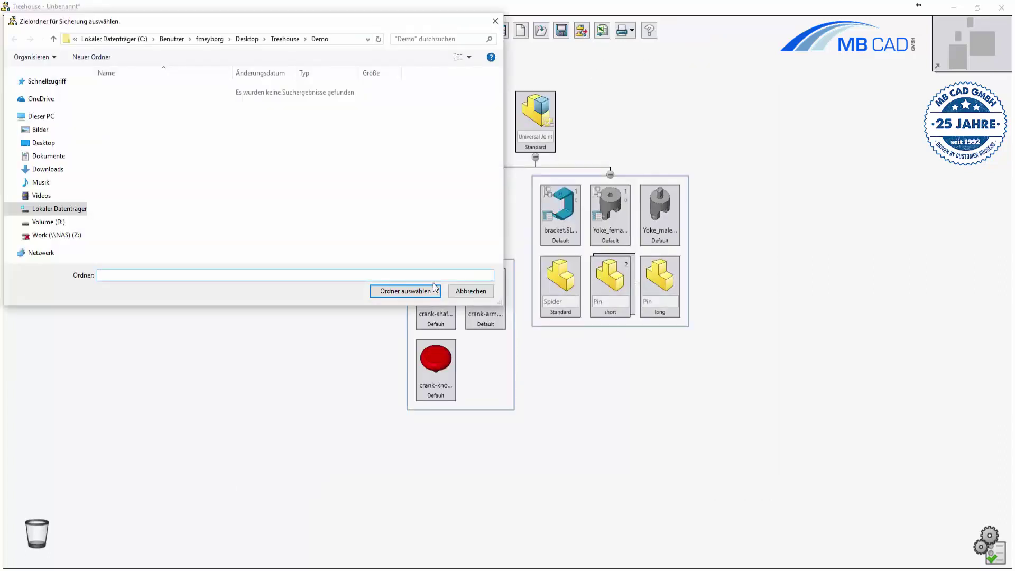
click(417, 291)
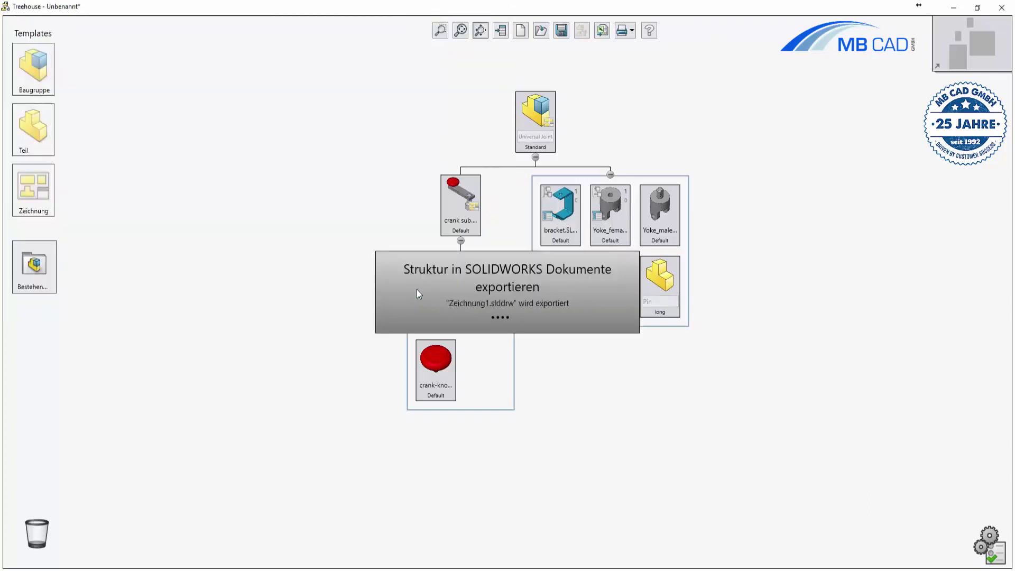
click(53, 525)
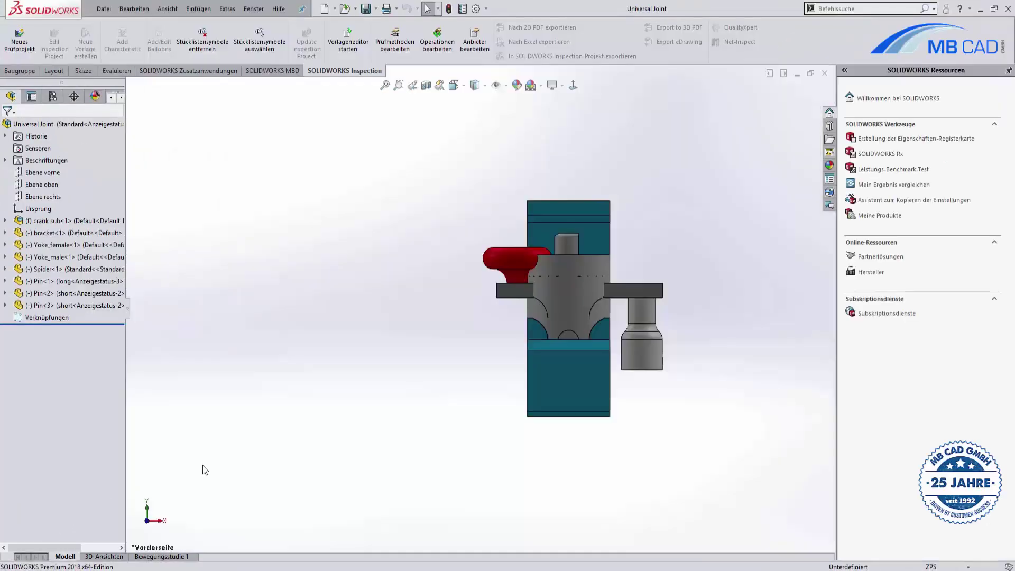
Step: Pull Yoke_female, Yoke_male and the bracket away from the Universal Joint assembly
mouse_move(712, 389)
middle_down()
mouse_move(672, 400)
mouse_move(707, 430)
middle_up()
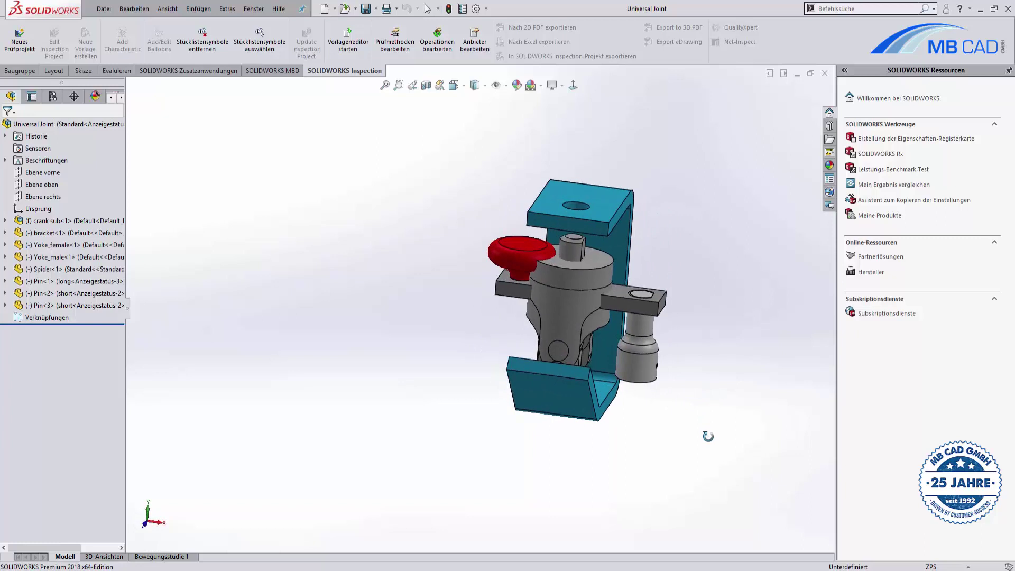
click(582, 269)
drag(583, 268, 608, 109)
drag(521, 253, 514, 188)
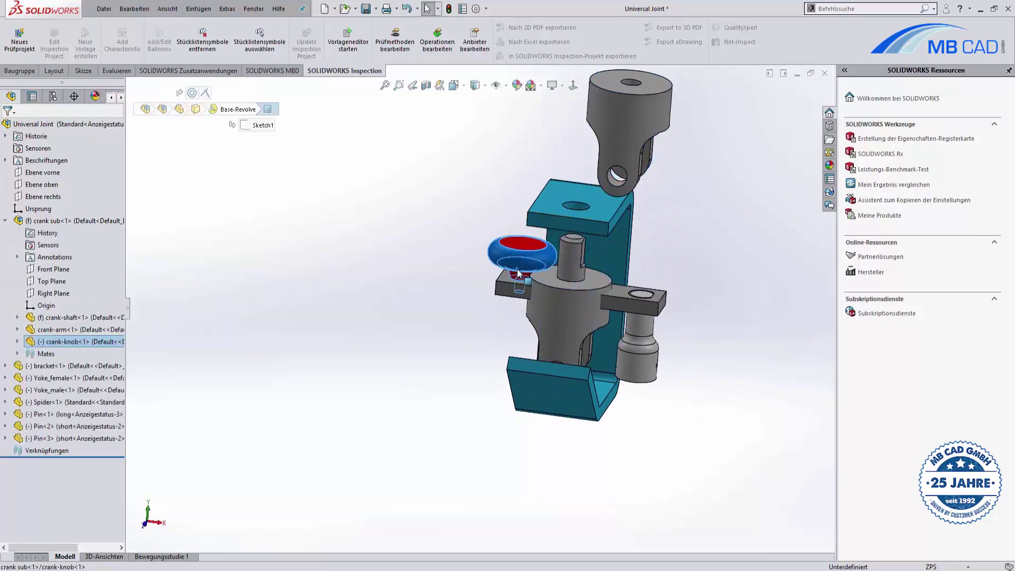
drag(562, 315, 365, 359)
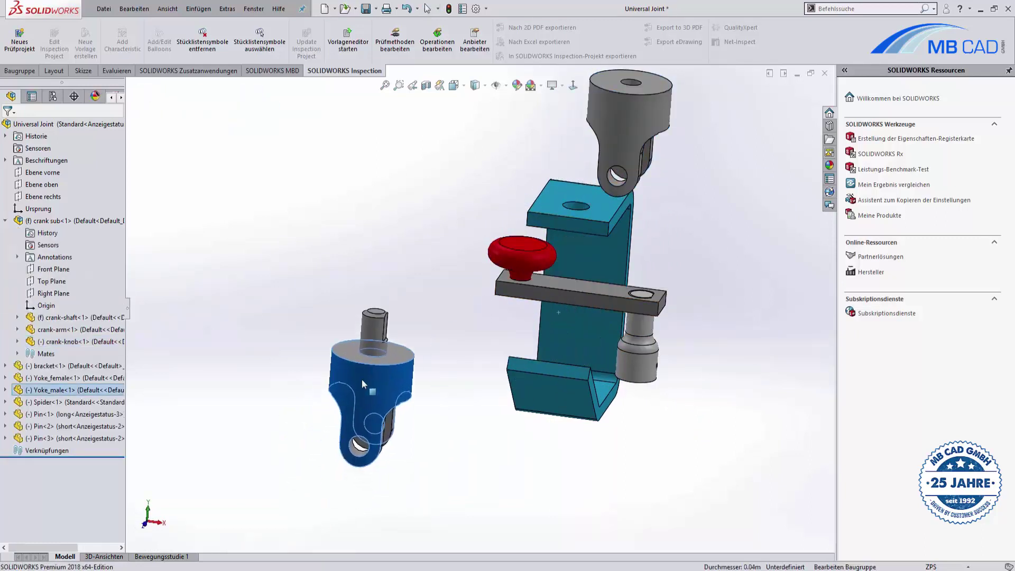
mouse_move(592, 407)
mouse_down()
mouse_move(731, 448)
mouse_move(736, 420)
mouse_up()
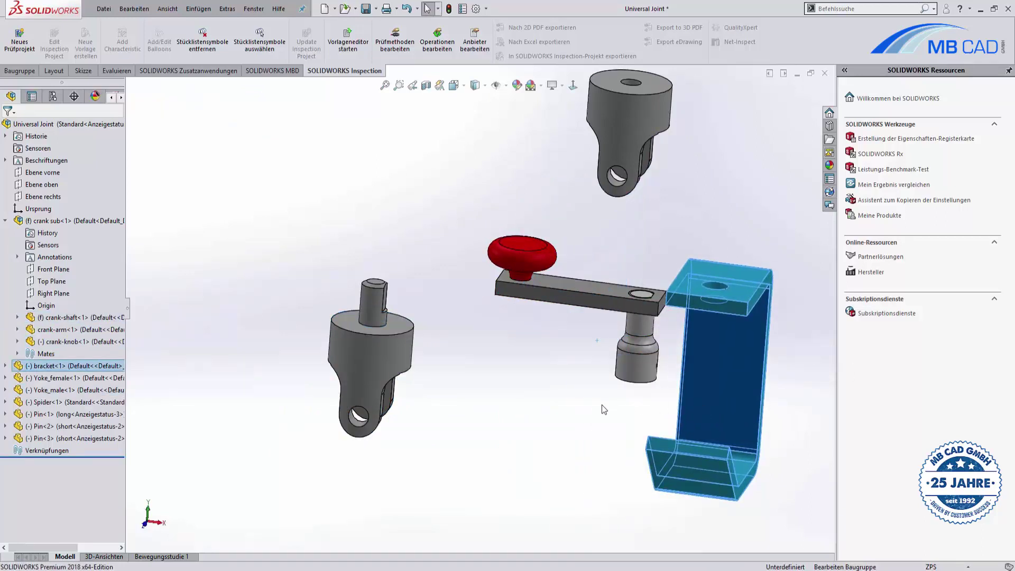
Step: Inspect the empty Spider part, then check Pin<2>'s configuration
click(63, 403)
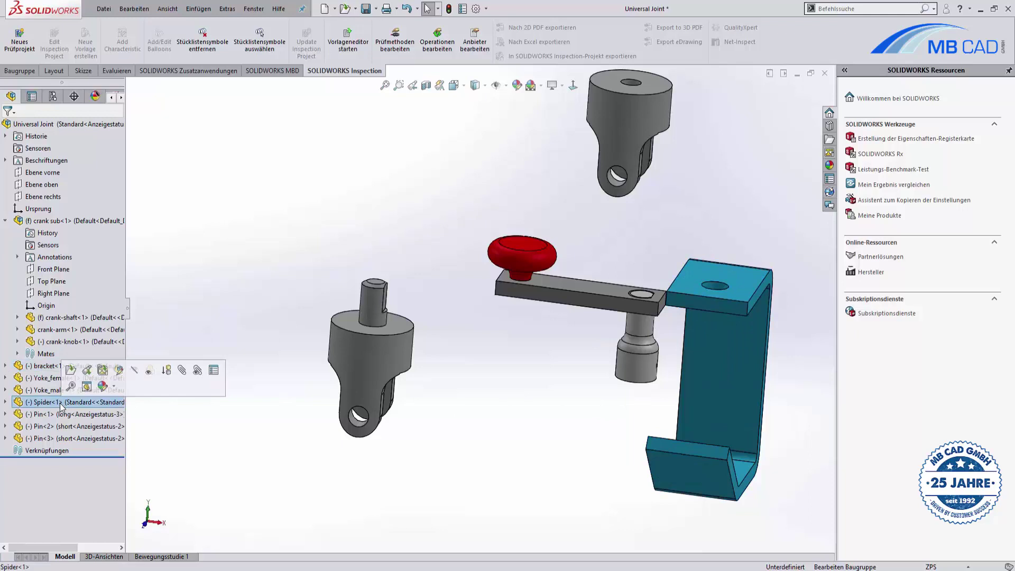
click(70, 371)
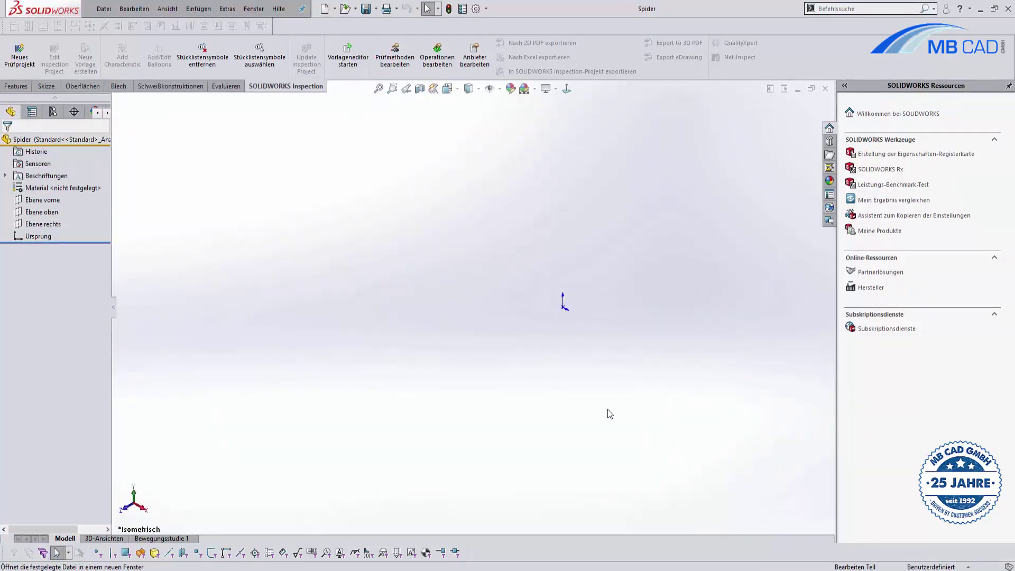
click(824, 88)
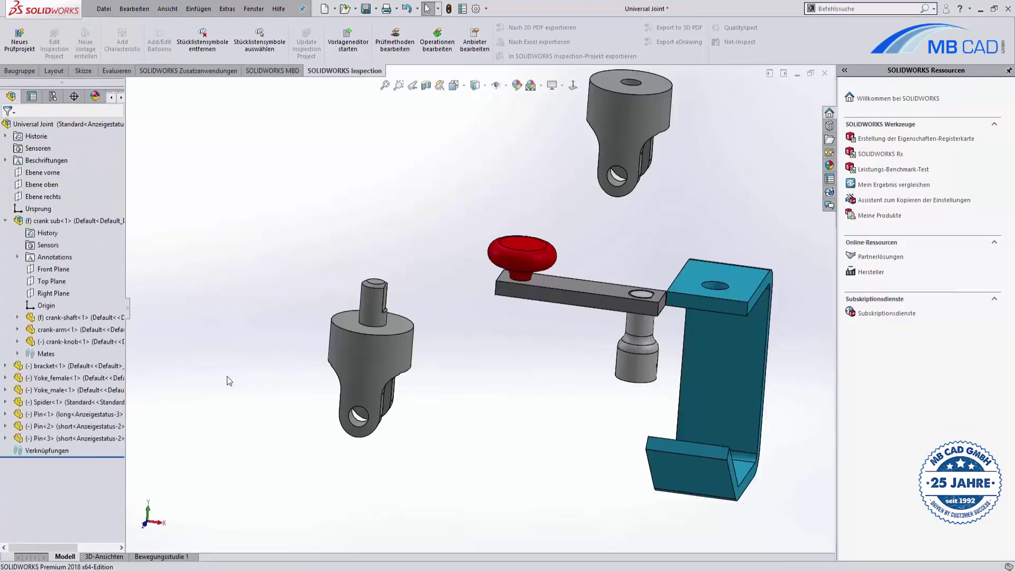
double_click(36, 426)
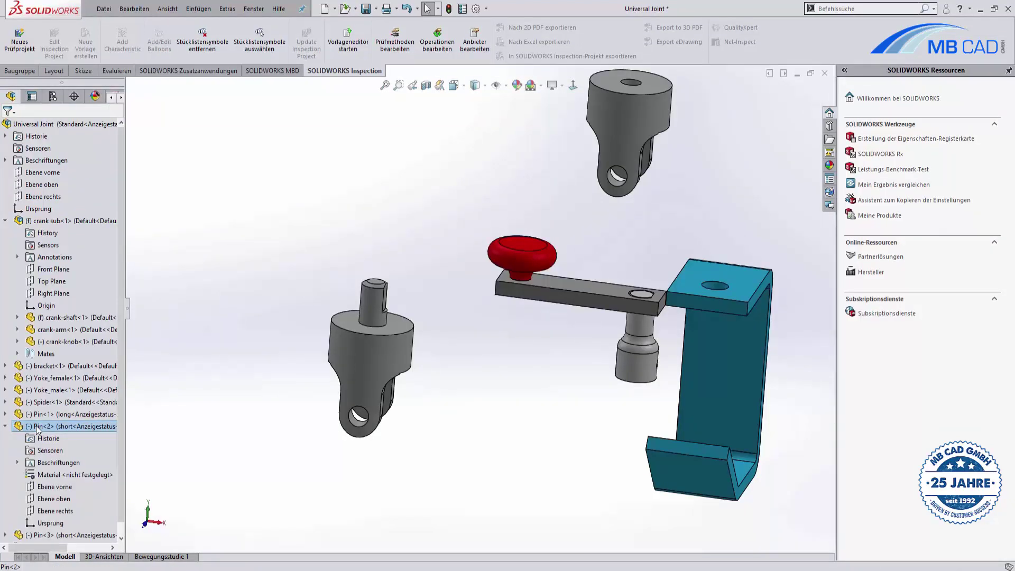
right_click(36, 426)
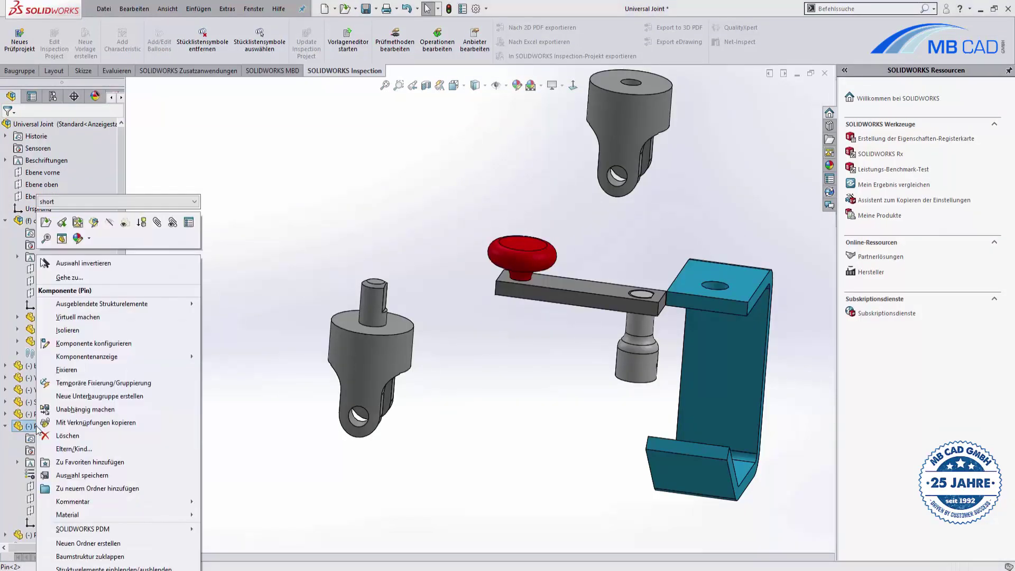
click(196, 203)
Step: Load the existing launcher assembly file from Explorer into the Treehouse canvas
click(294, 208)
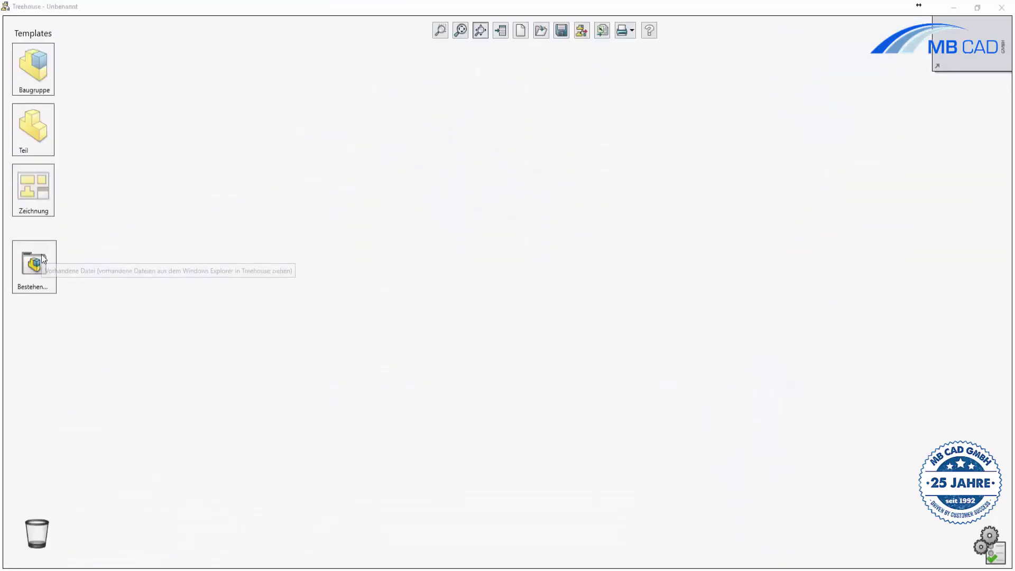
click(37, 264)
drag(233, 355, 501, 236)
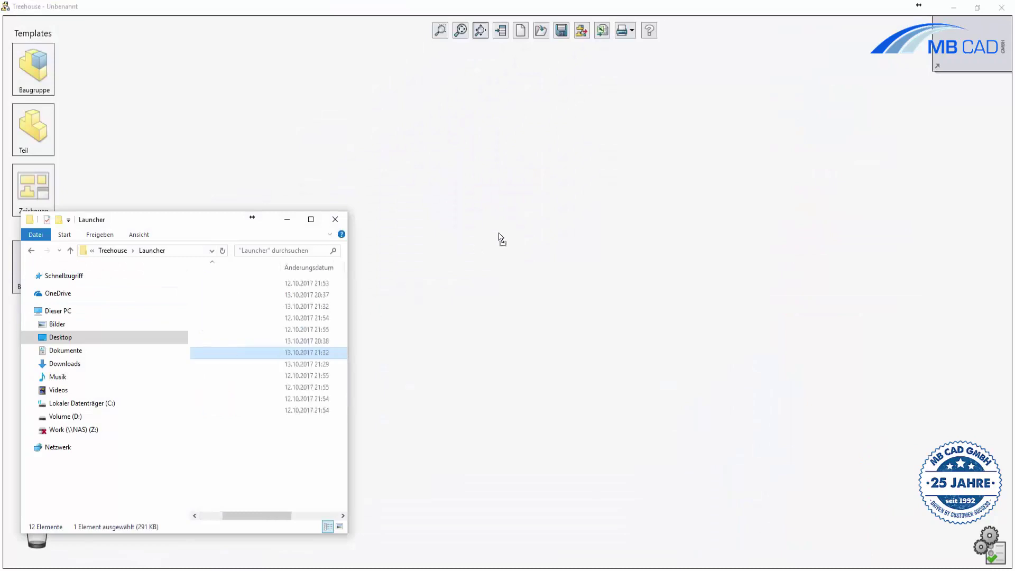
click(365, 102)
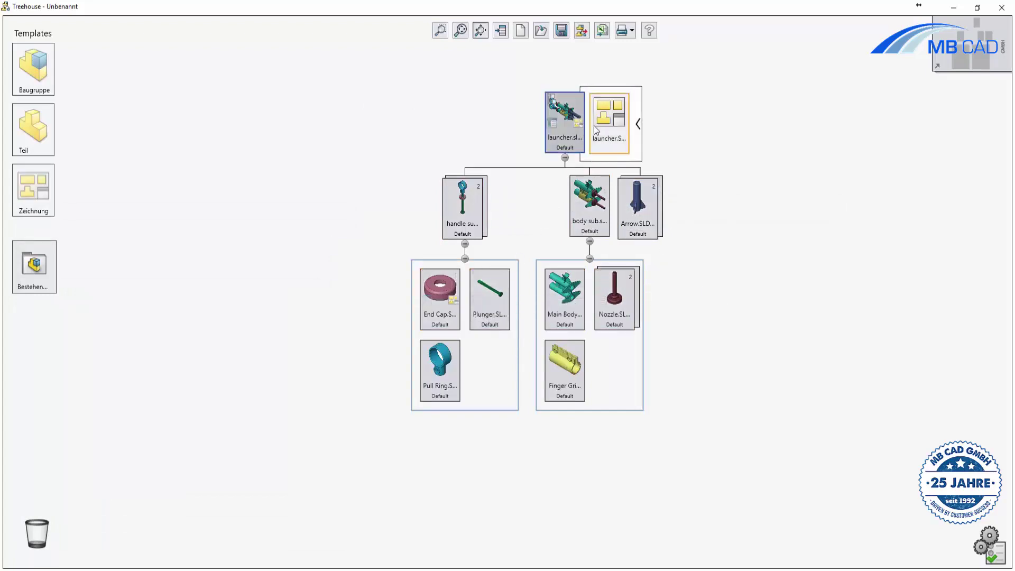
Step: Open the launcher drawing, then the launcher property table with handle sub and body sub expanded
right_click(614, 119)
click(642, 127)
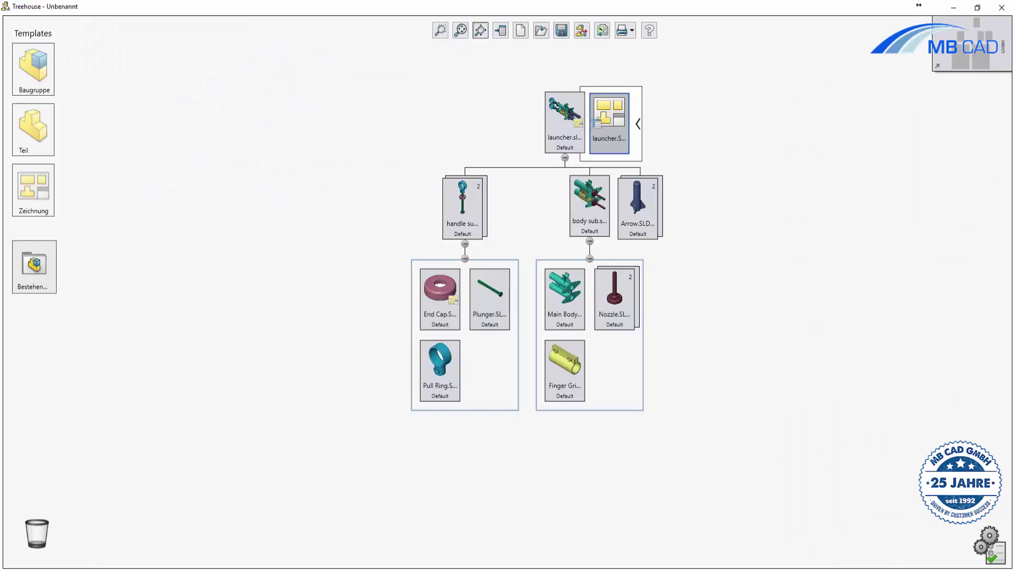
click(503, 33)
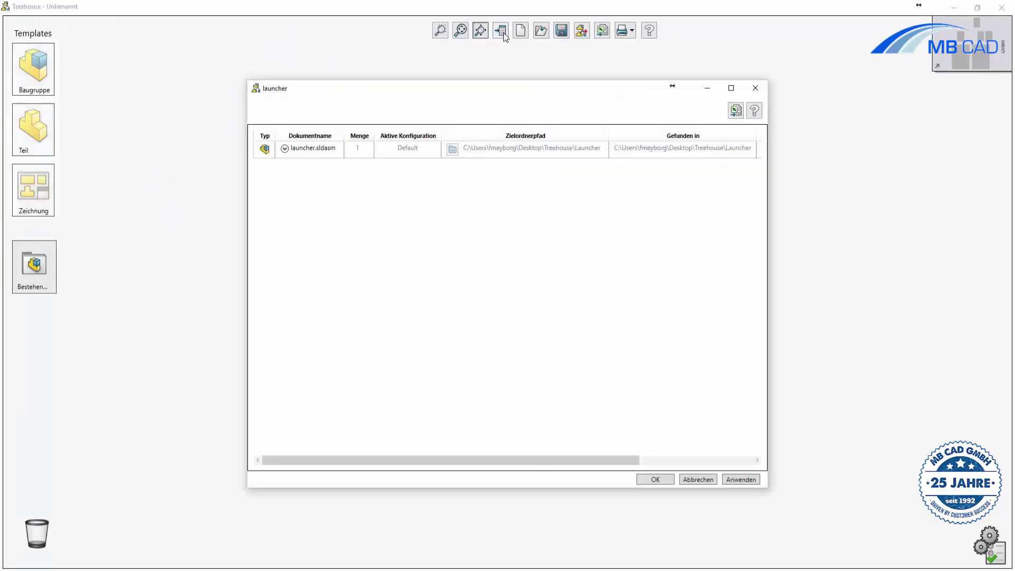
click(285, 149)
click(290, 184)
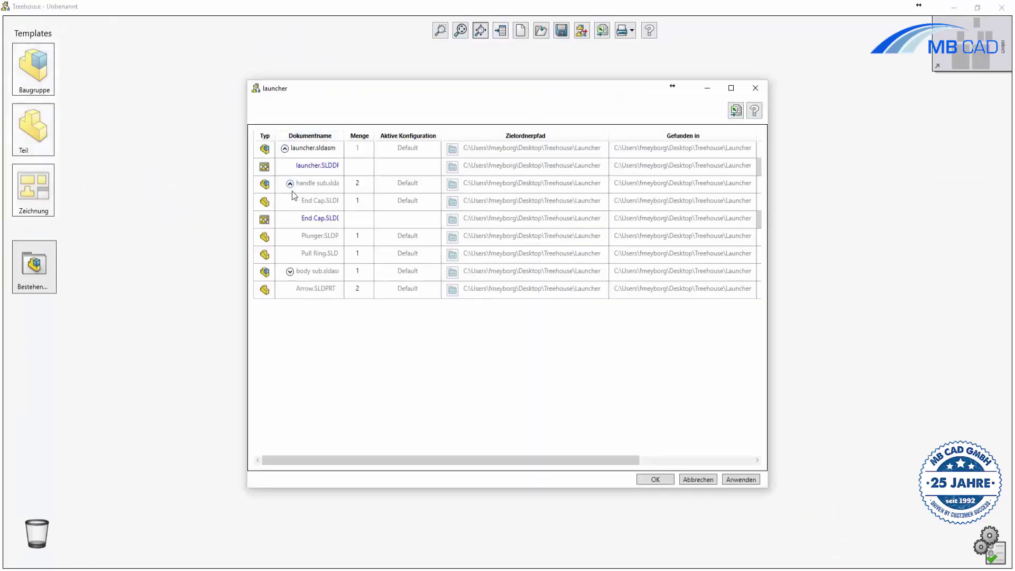
click(290, 273)
Step: Change the launcher's Artikelnummer to 23587 and apply the edit
drag(396, 460, 516, 461)
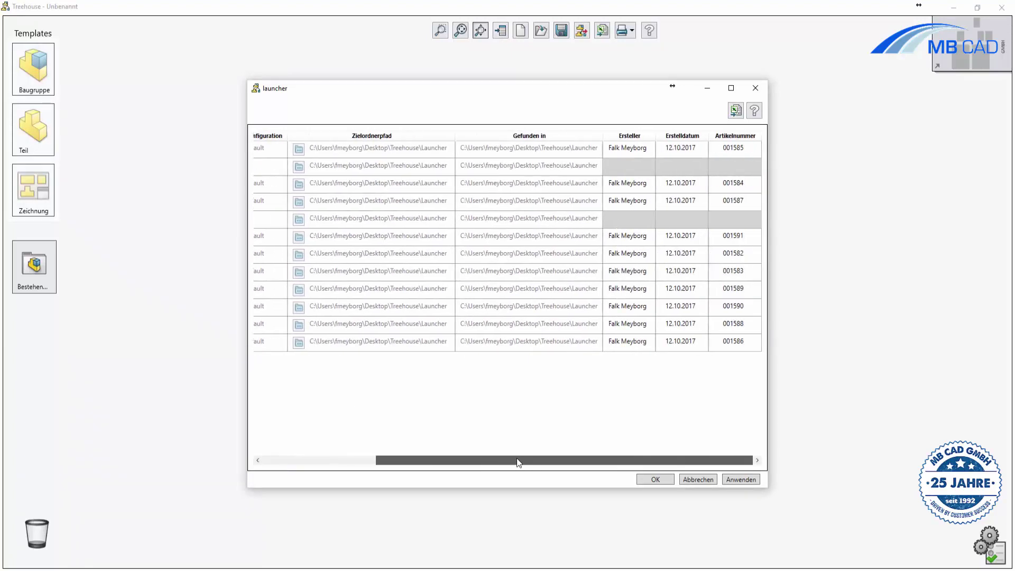
click(738, 150)
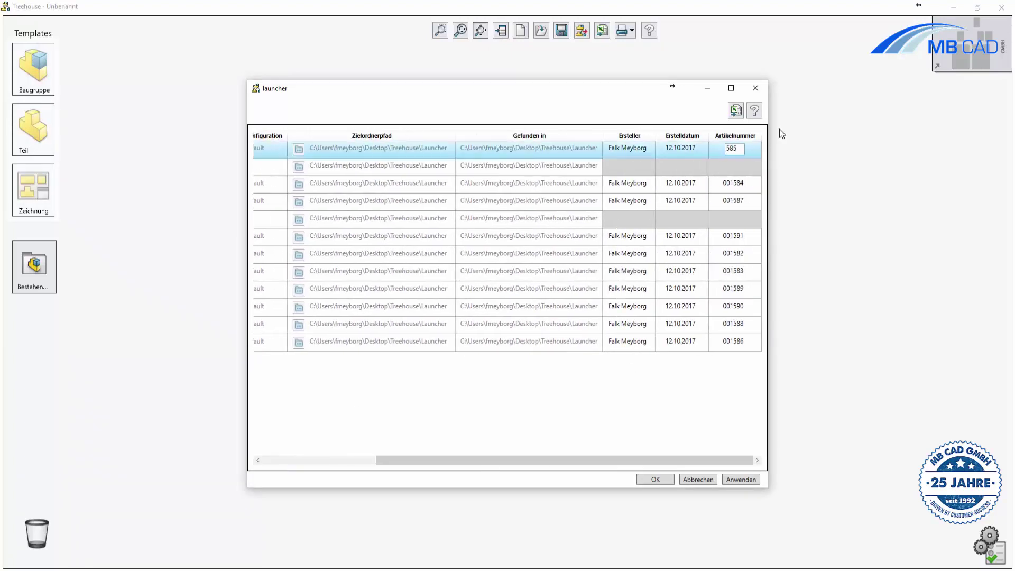
text(23587)
click(742, 478)
click(658, 479)
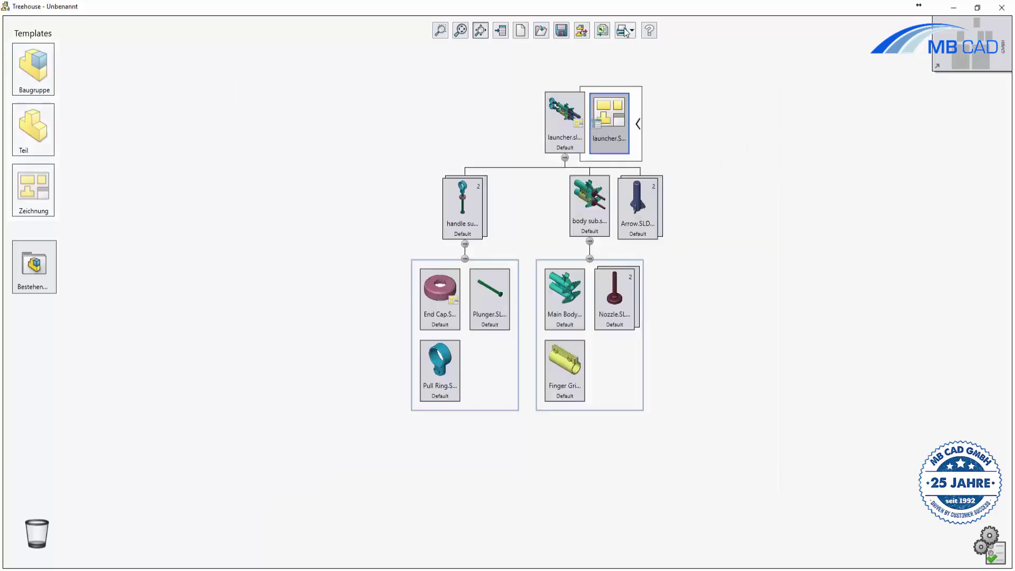
Step: Export the launcher structure to Excel via Struktur öffnen, review it, and close Excel
click(606, 30)
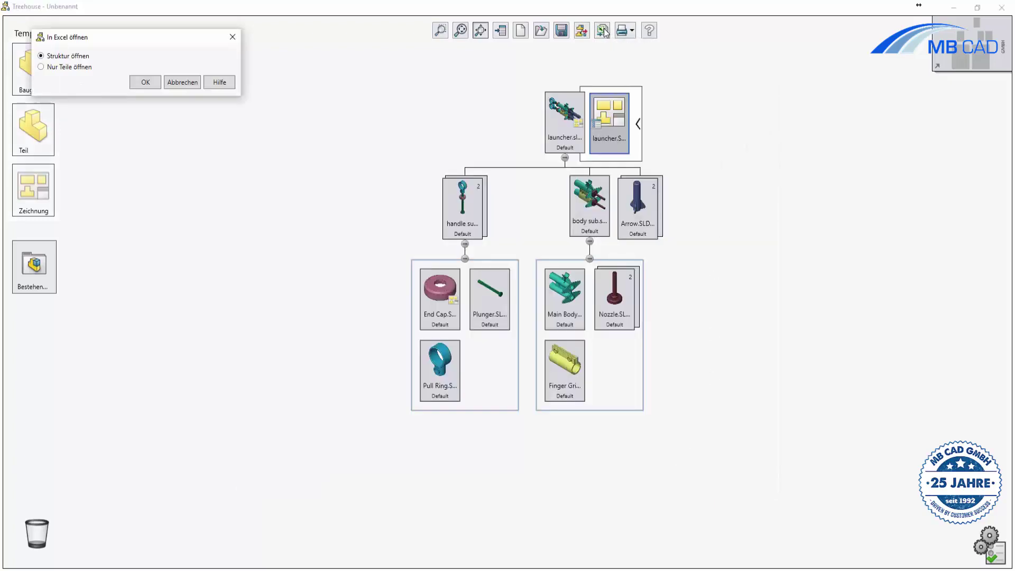
click(146, 82)
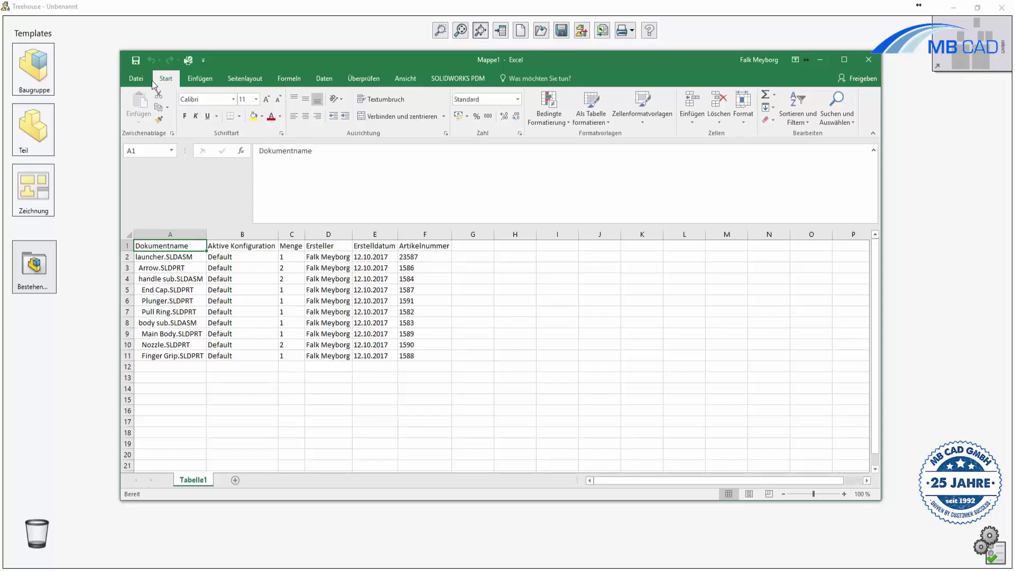
click(932, 127)
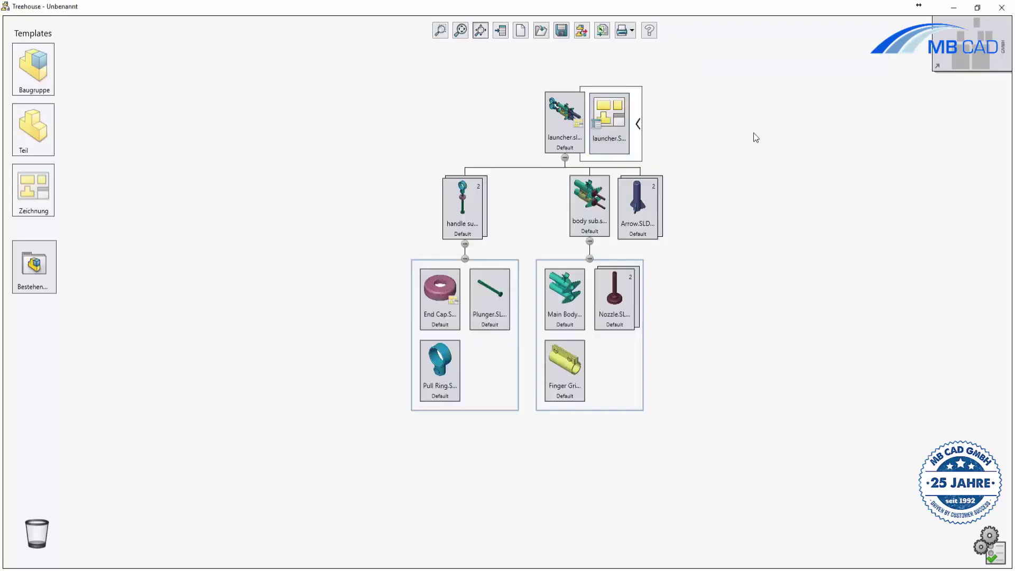
Step: Print the tree with Microsoft Print to PDF, saving it as demo in Desktop\Treehouse\Demo
click(627, 31)
click(97, 79)
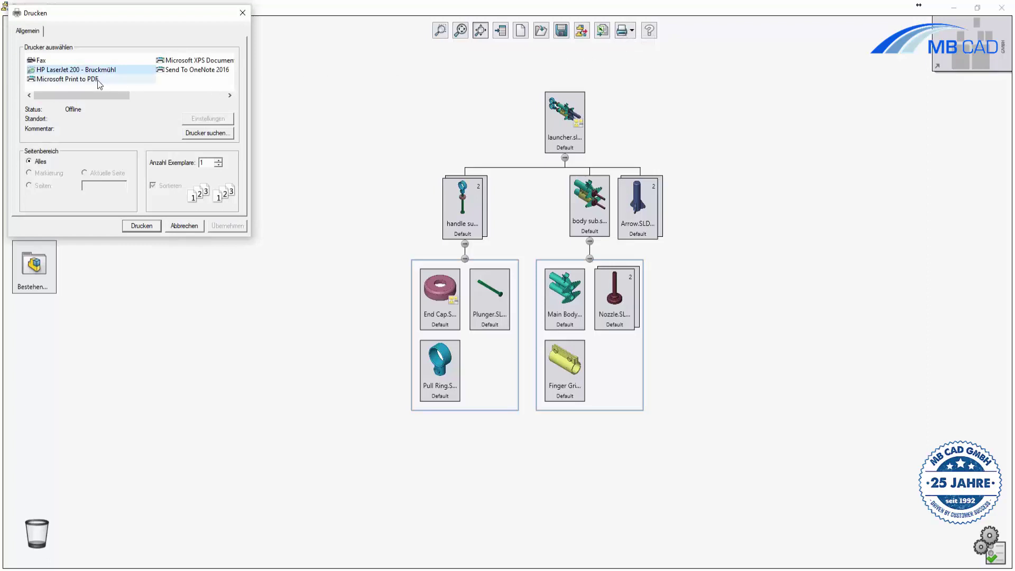
click(142, 226)
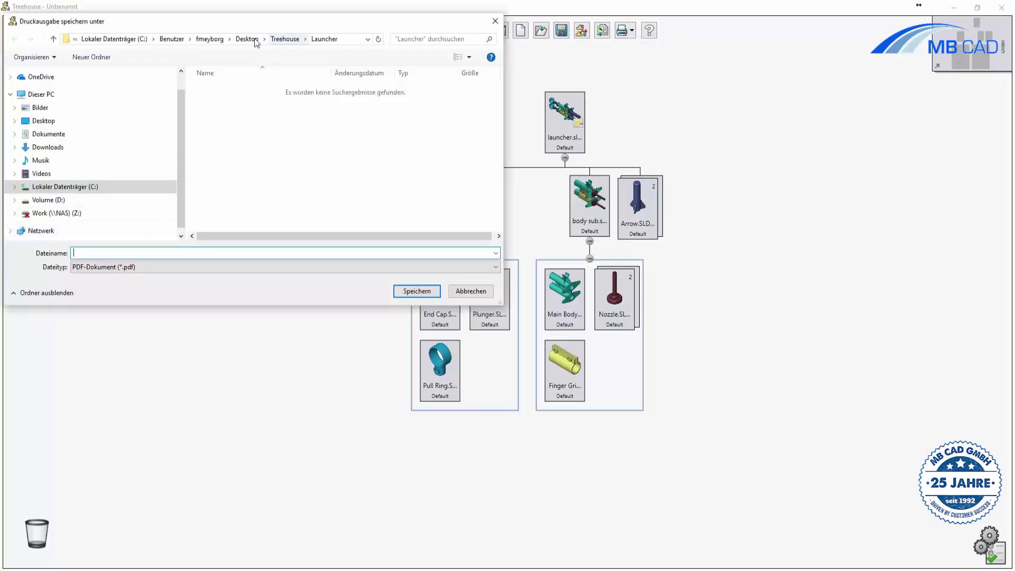
scroll(236, 159, down, 5)
double_click(227, 179)
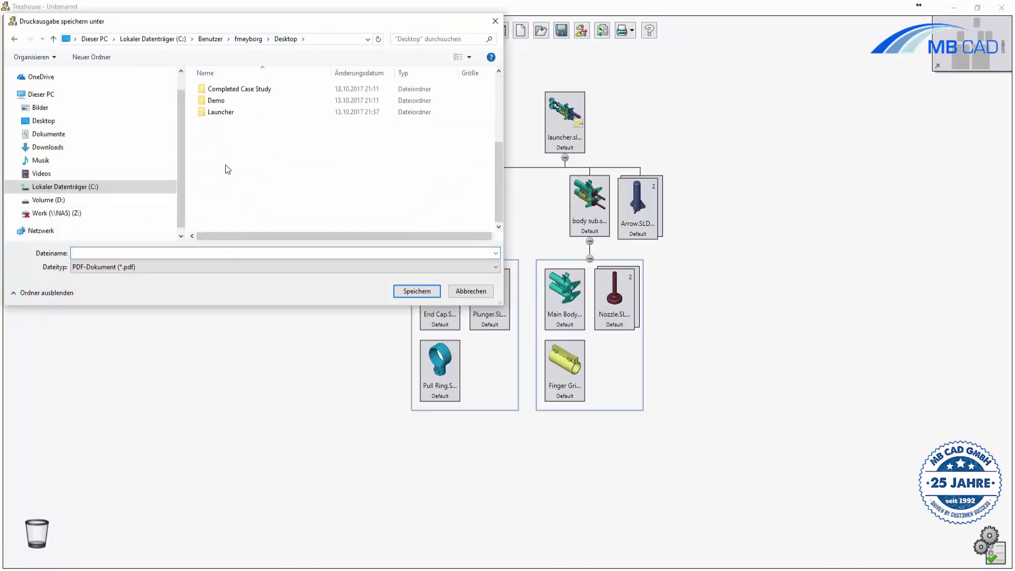
double_click(222, 101)
click(173, 256)
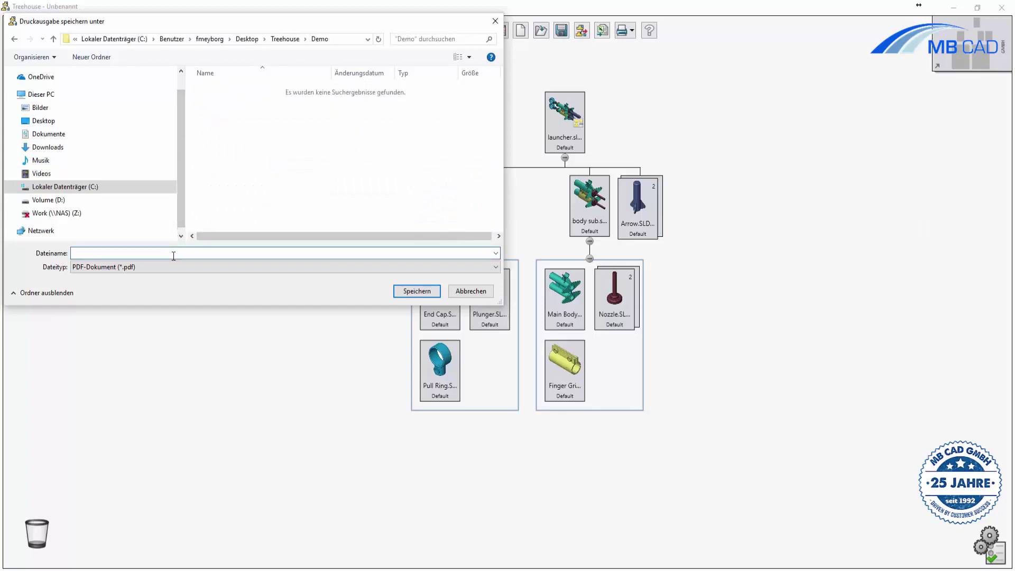
text(demo)
key(Return)
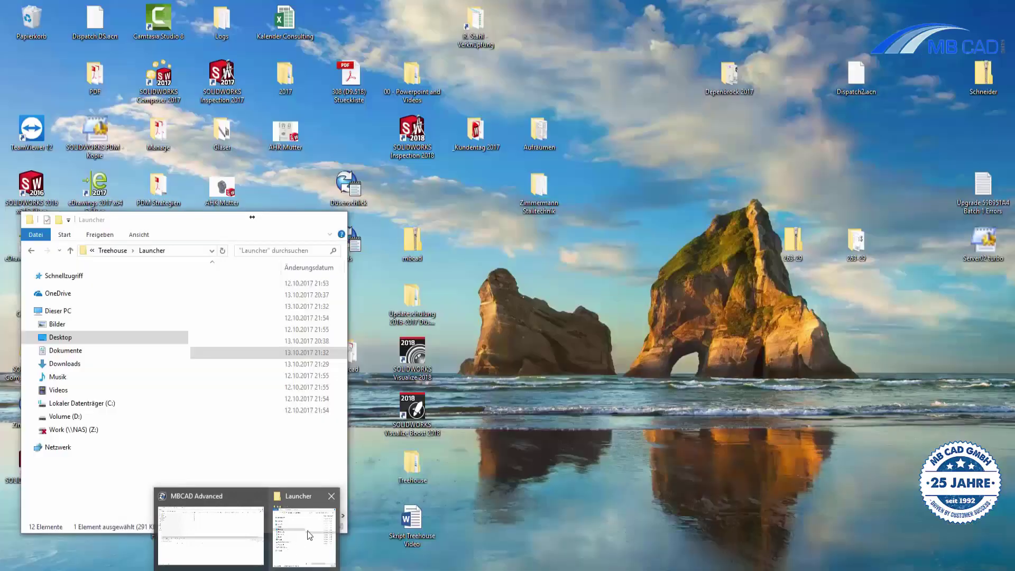
Step: In File Explorer, go from Launcher to Treehouse\Demo and open demo.pdf
click(307, 531)
click(113, 250)
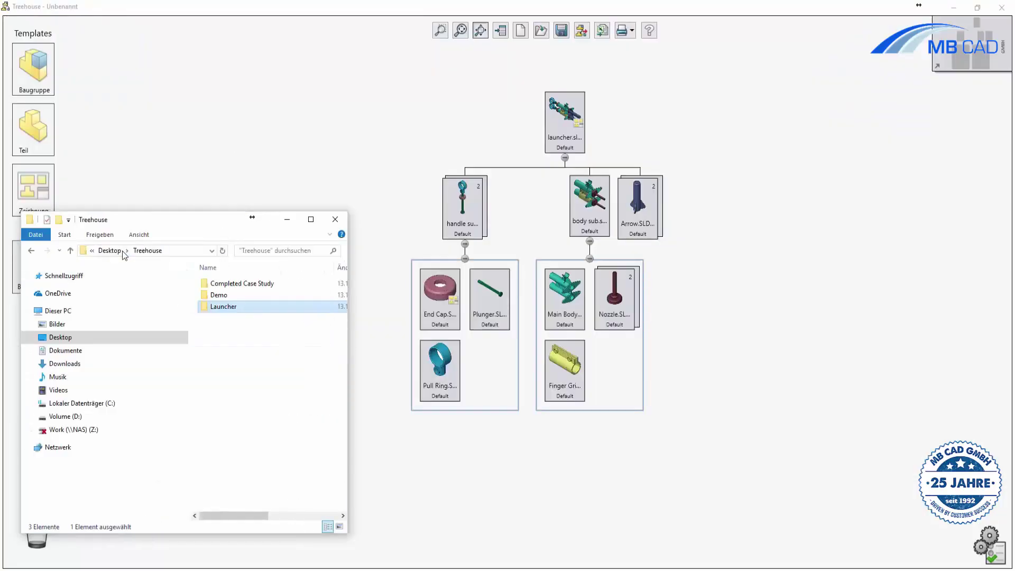
double_click(226, 299)
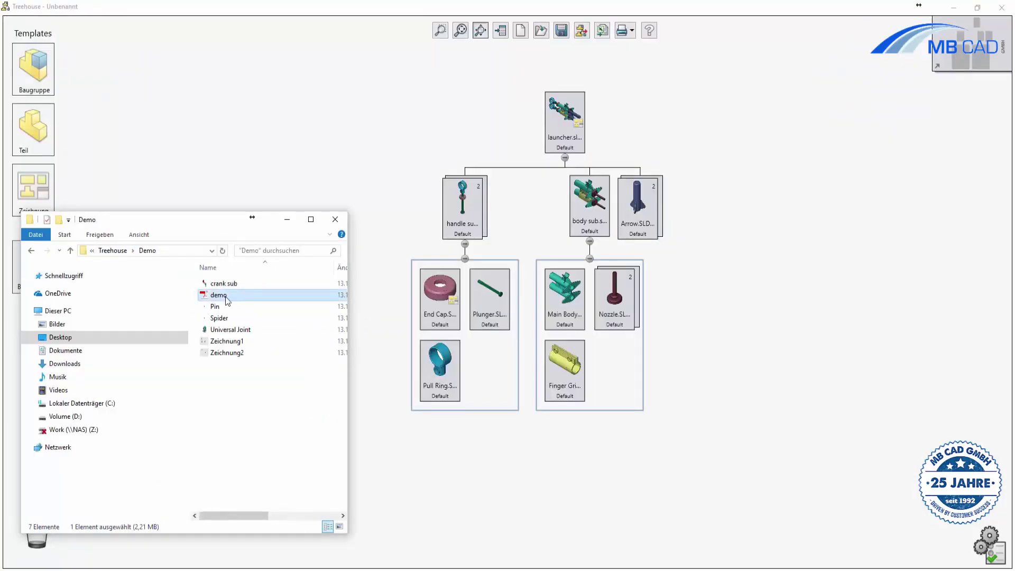
click(383, 59)
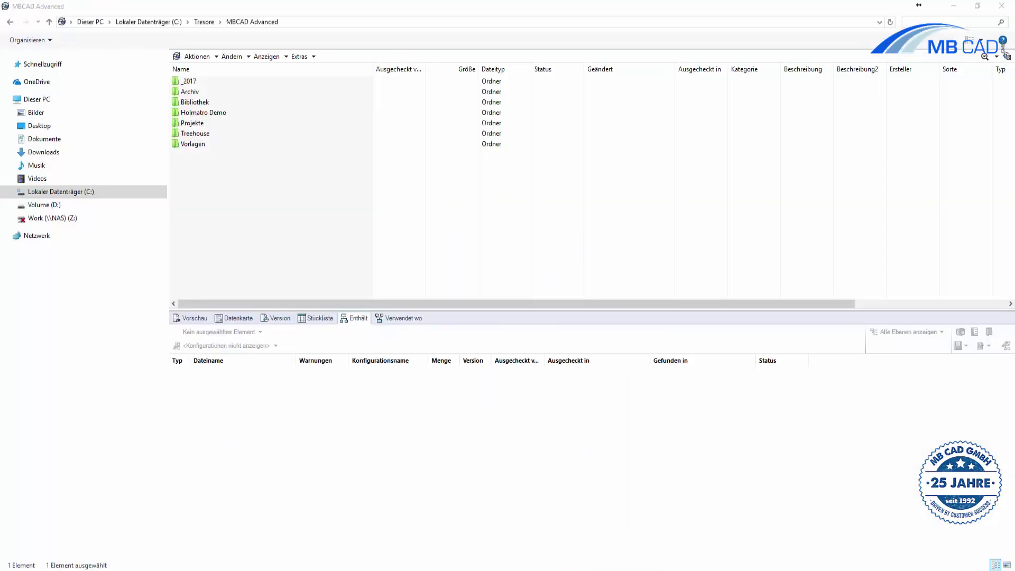
Step: Open Handle Assembly from the vault's Treehouse folder with In Treehouse öffnen, then maximize Treehouse
double_click(211, 134)
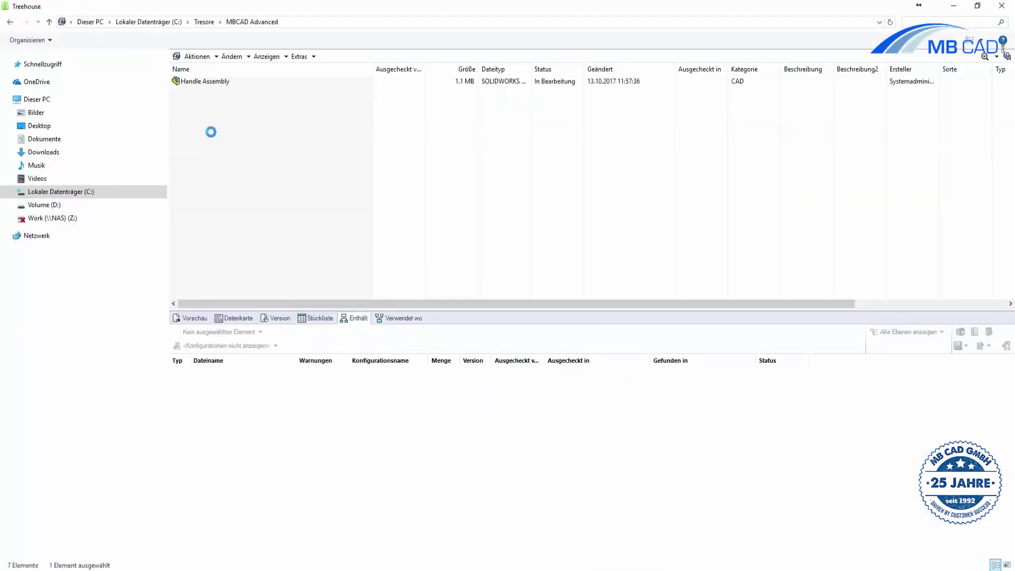
click(217, 81)
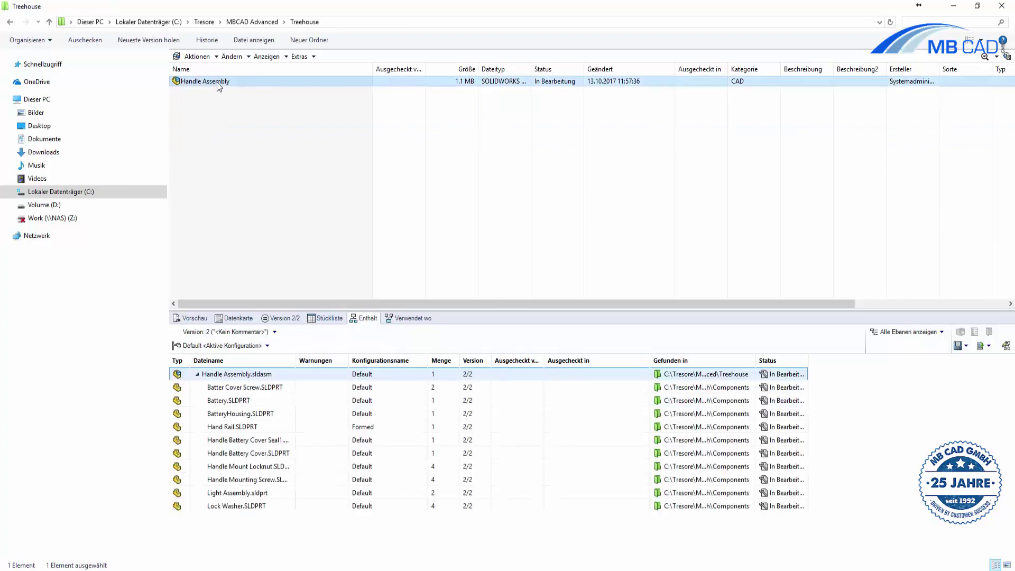
right_click(217, 82)
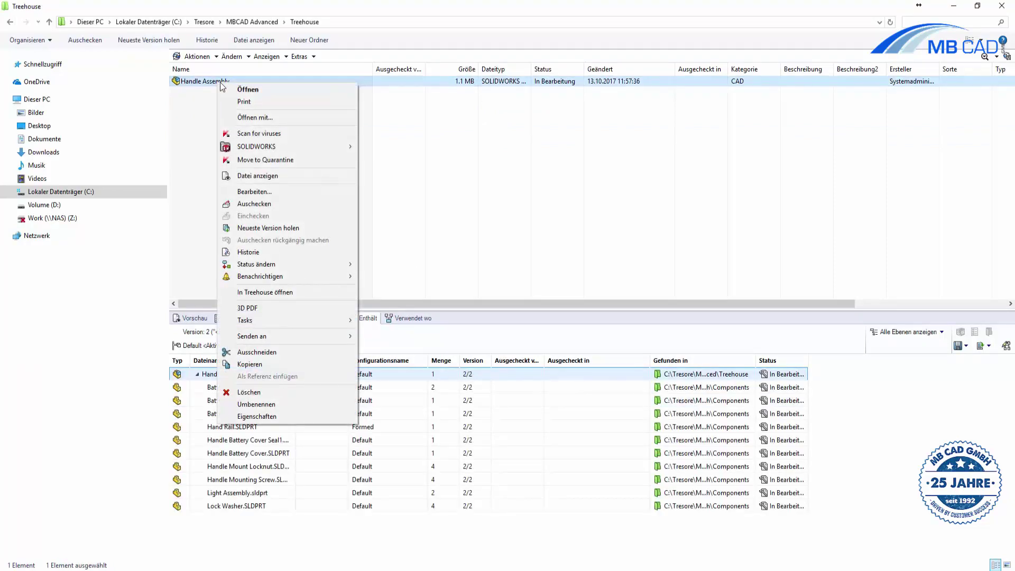
click(293, 294)
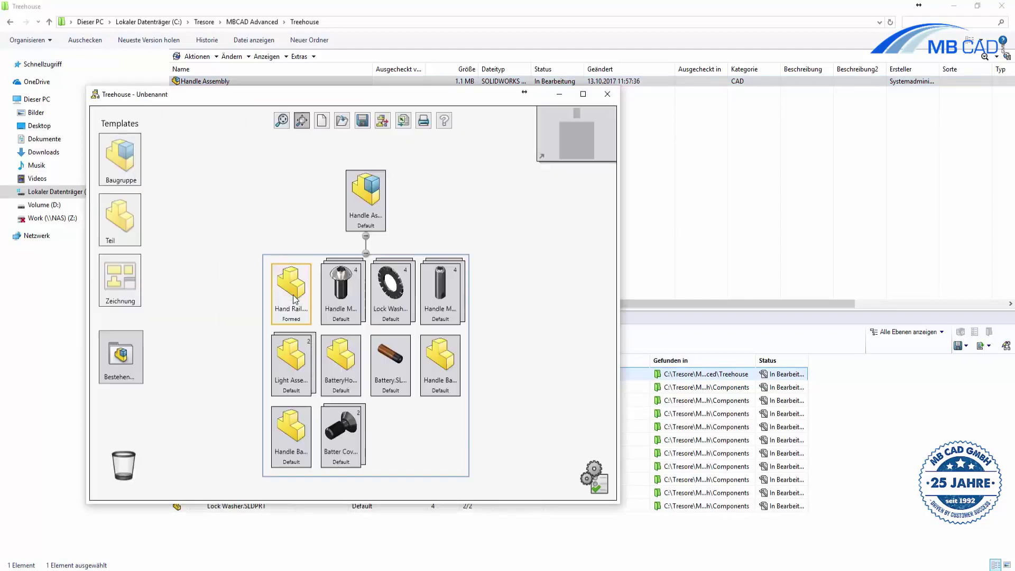
click(584, 94)
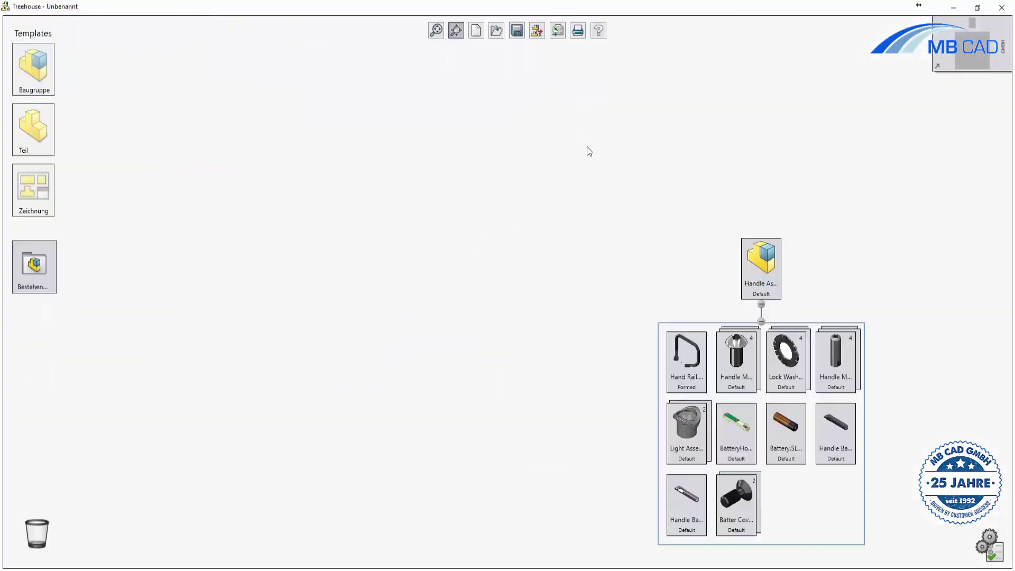
Step: Zoom to fit so the entire Handle Assembly tree is centred in view
click(430, 35)
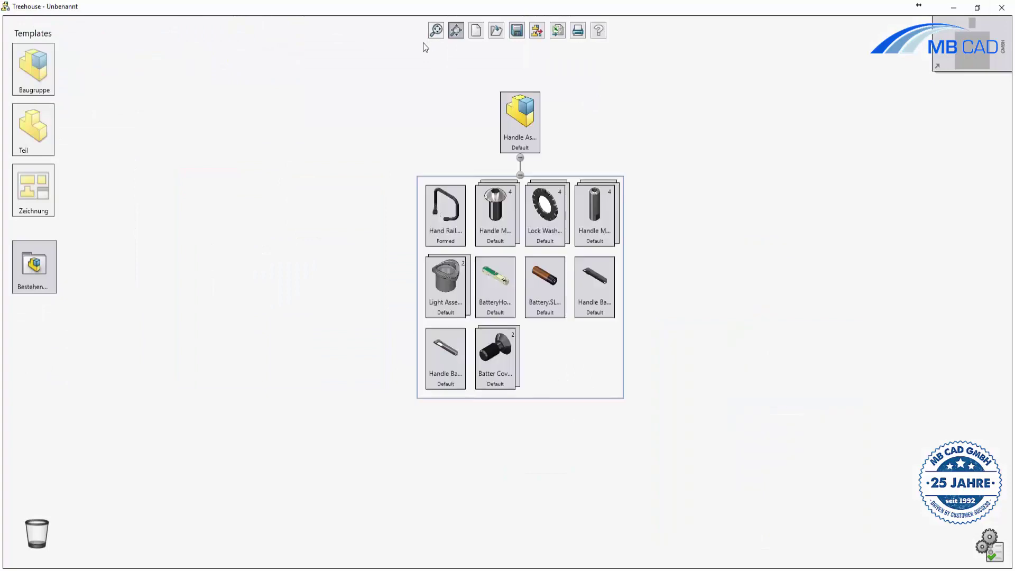